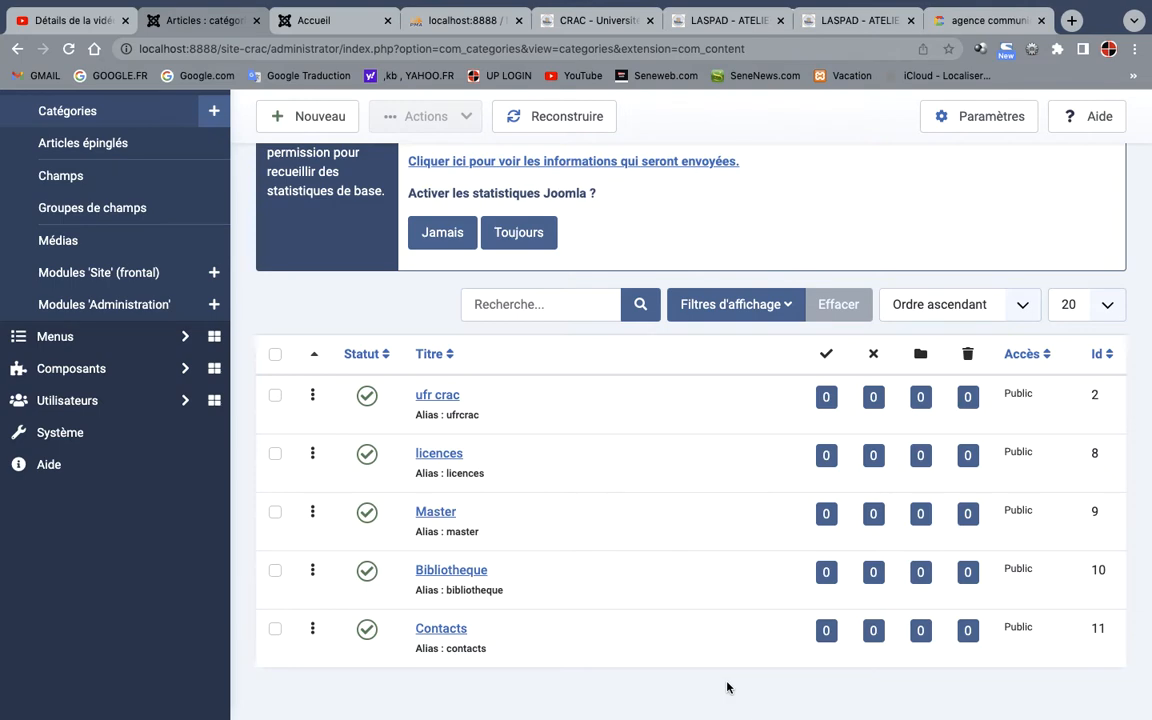
- Open the Articles list from the administration panel
scroll(727, 687, up, 4)
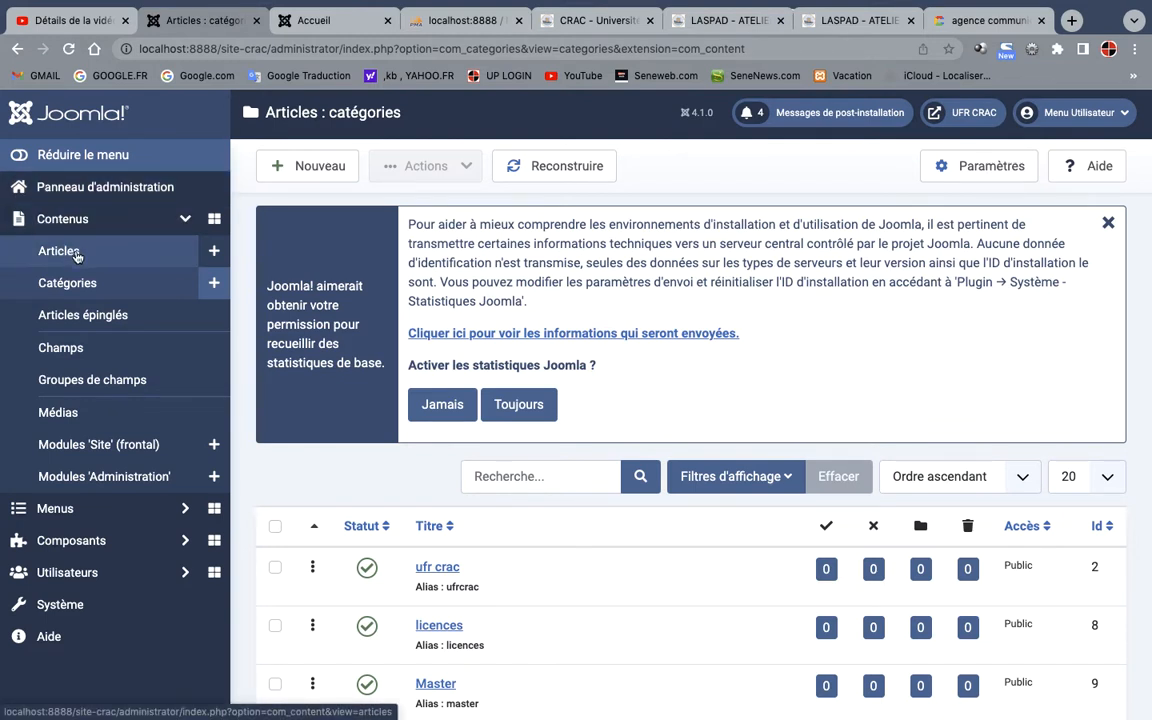
click(99, 189)
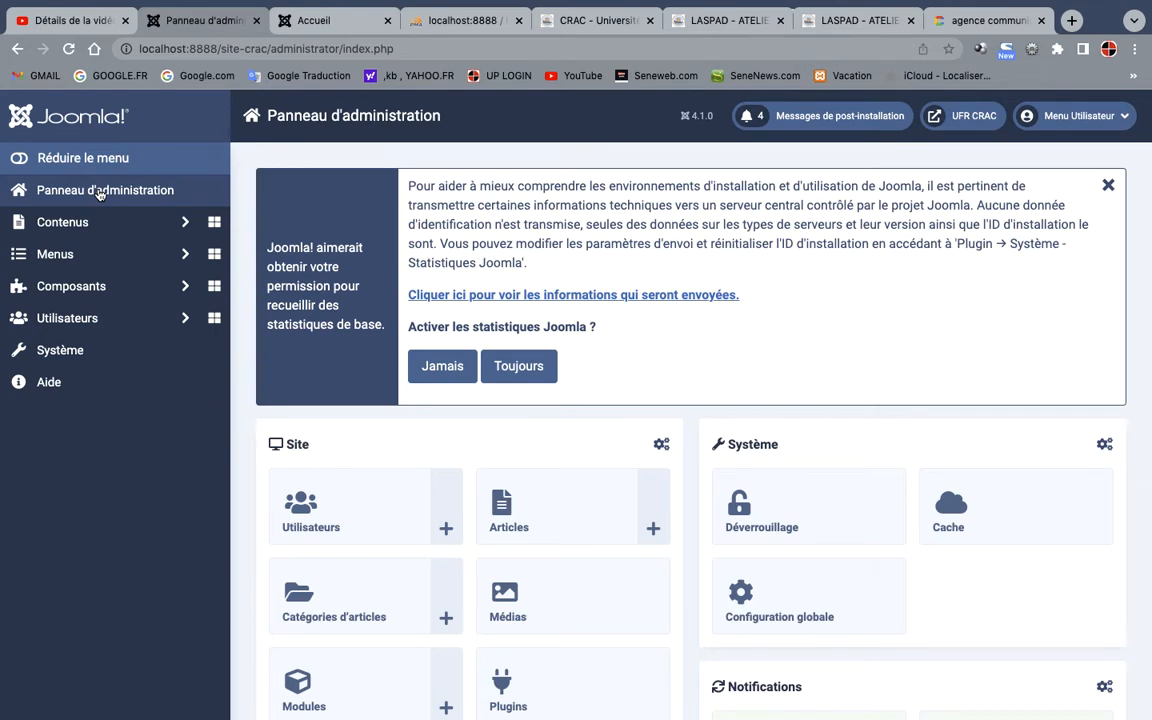
click(508, 521)
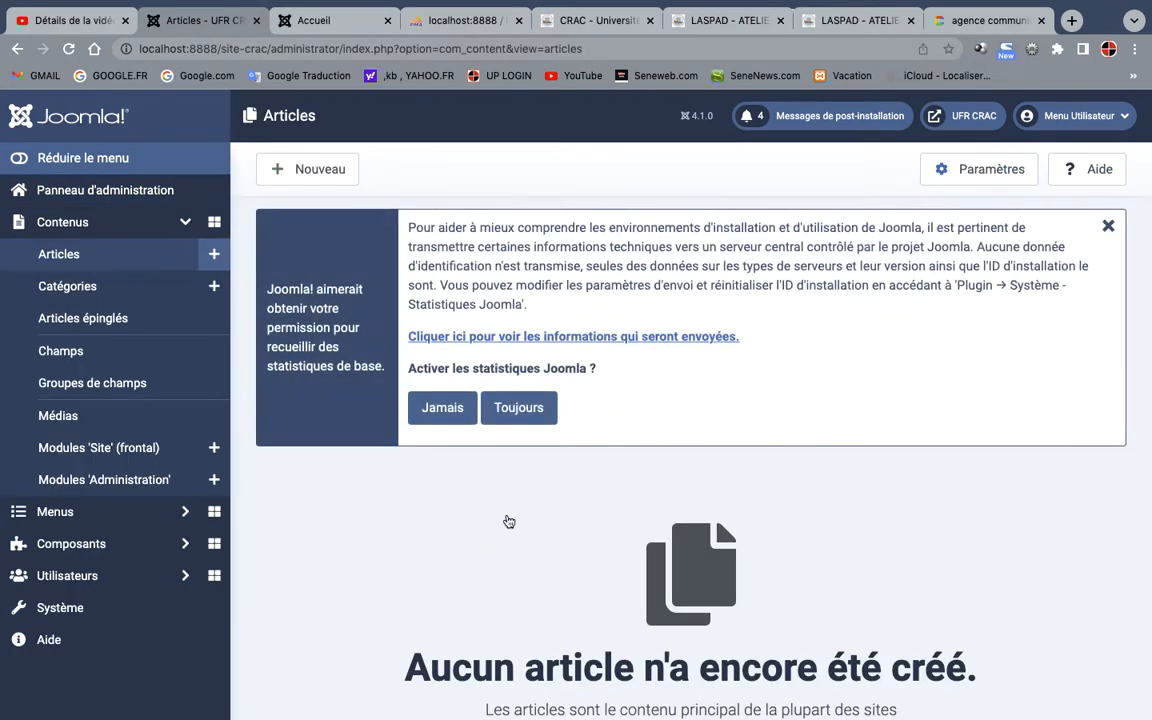
- Start a new article and set the Joomla statistics permission to Toujours
scroll(508, 521, down, 3)
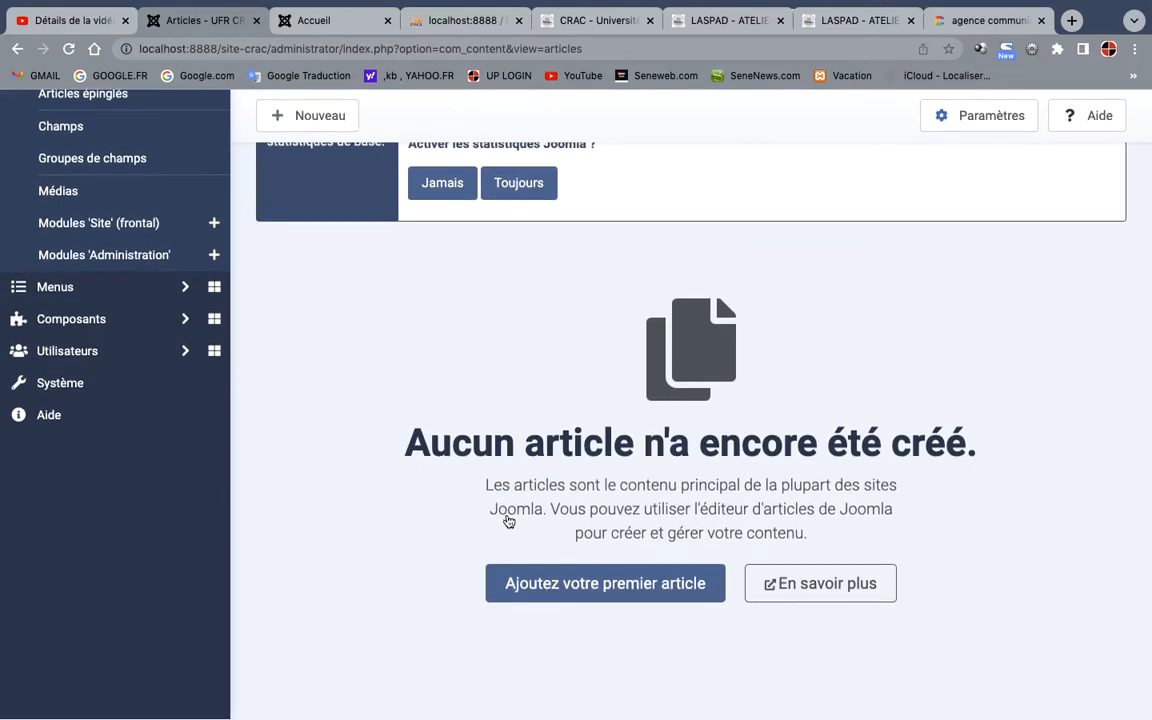
scroll(508, 521, up, 1)
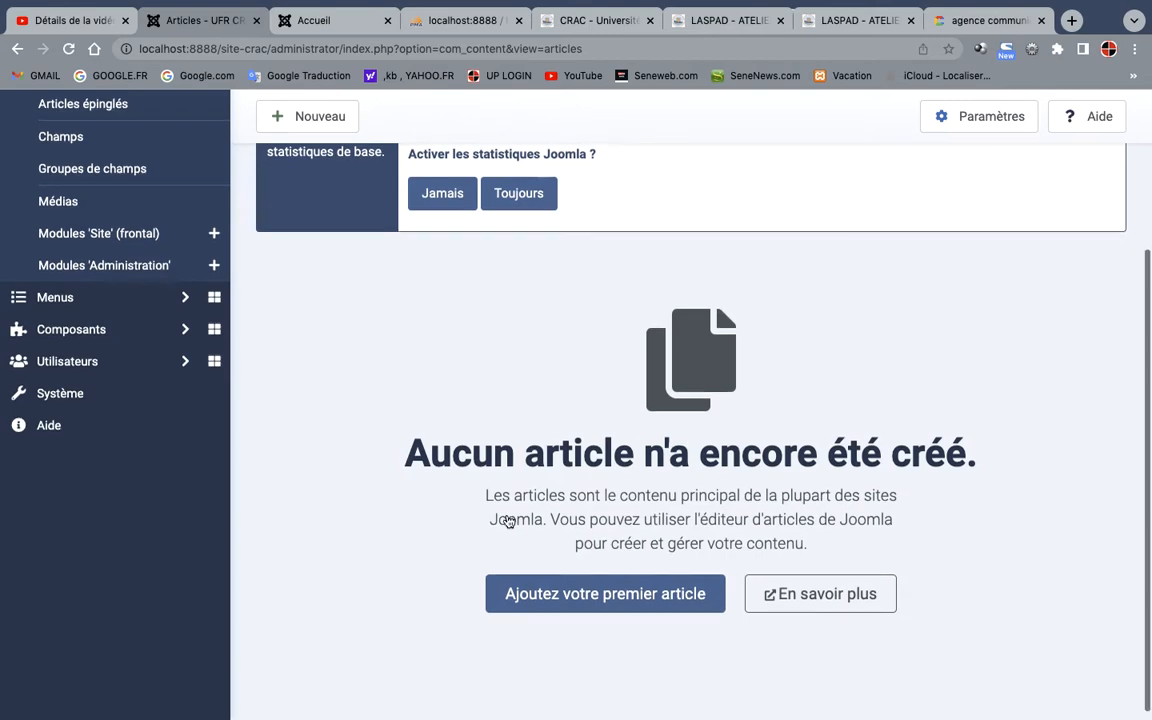
scroll(508, 521, up, 5)
scroll(533, 553, down, 5)
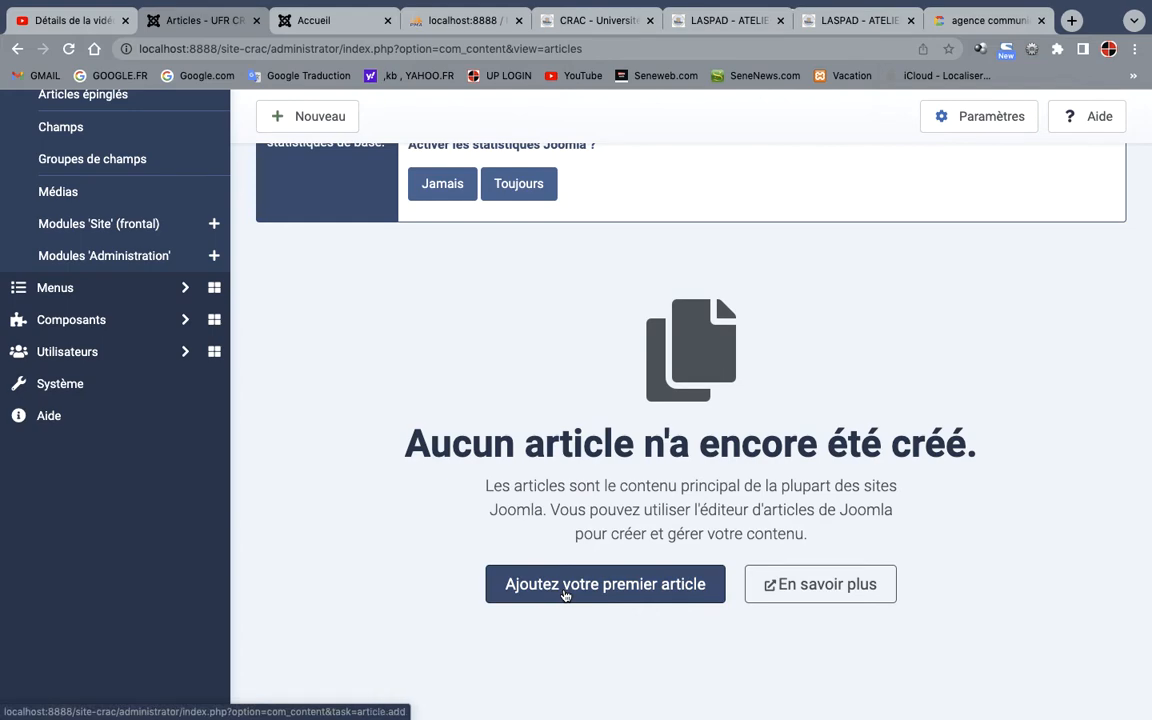
scroll(525, 360, up, 3)
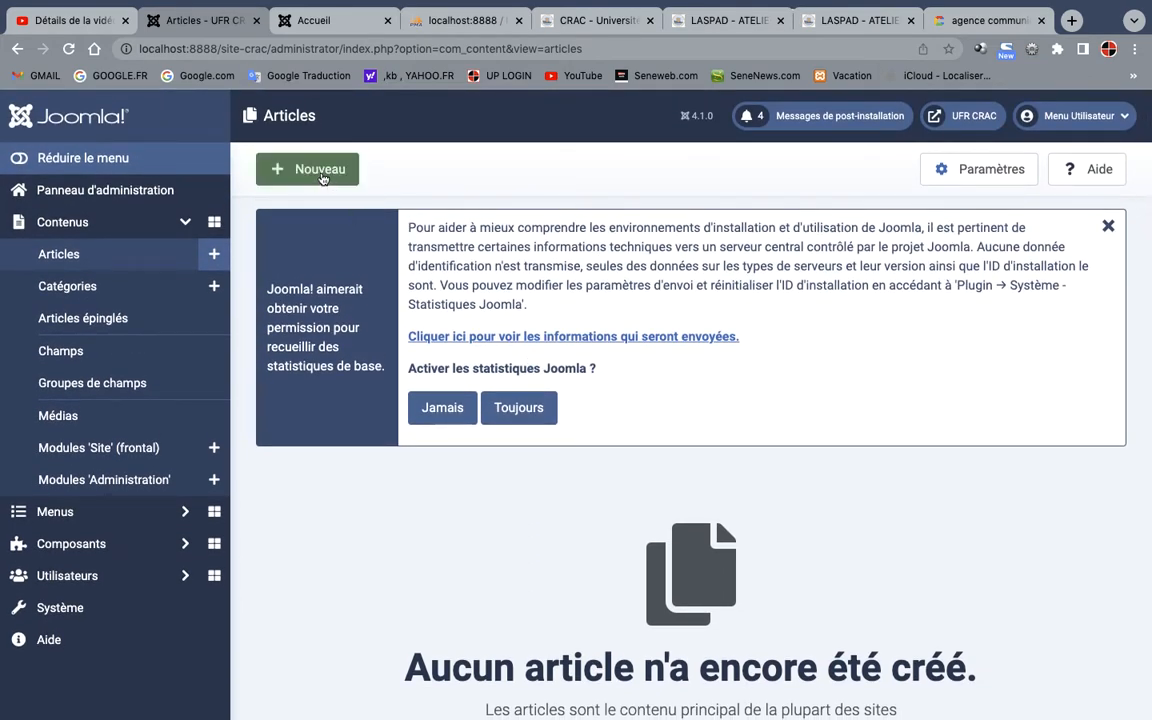
click(321, 176)
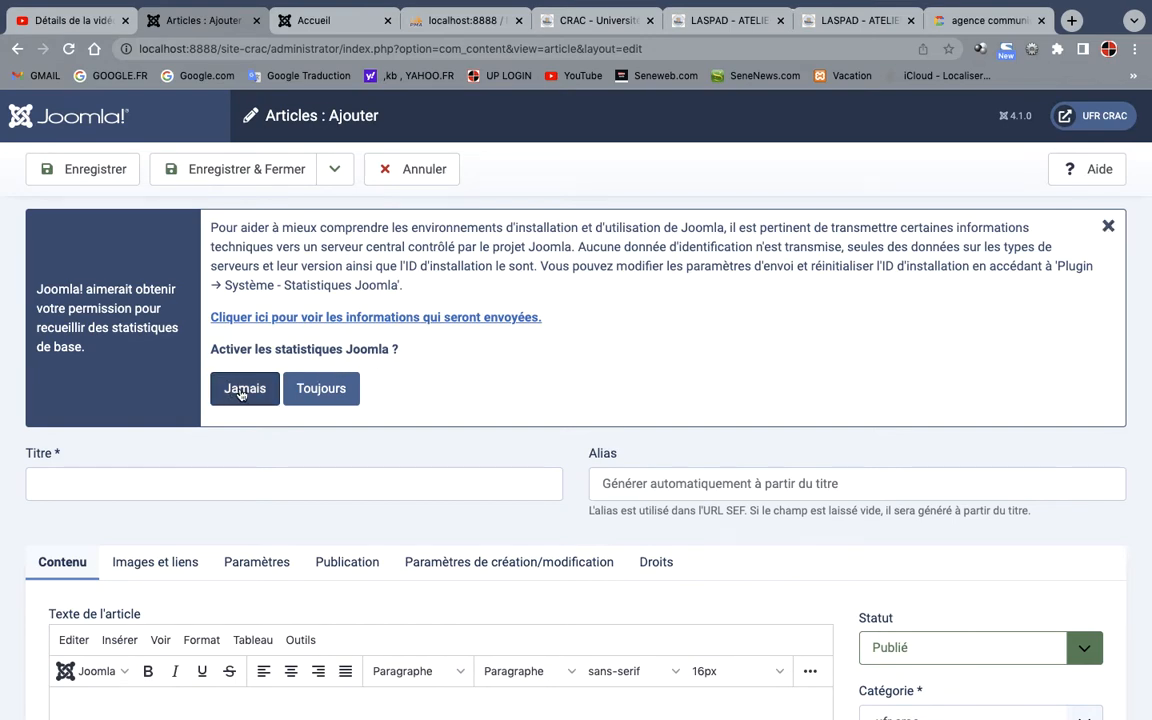
click(315, 389)
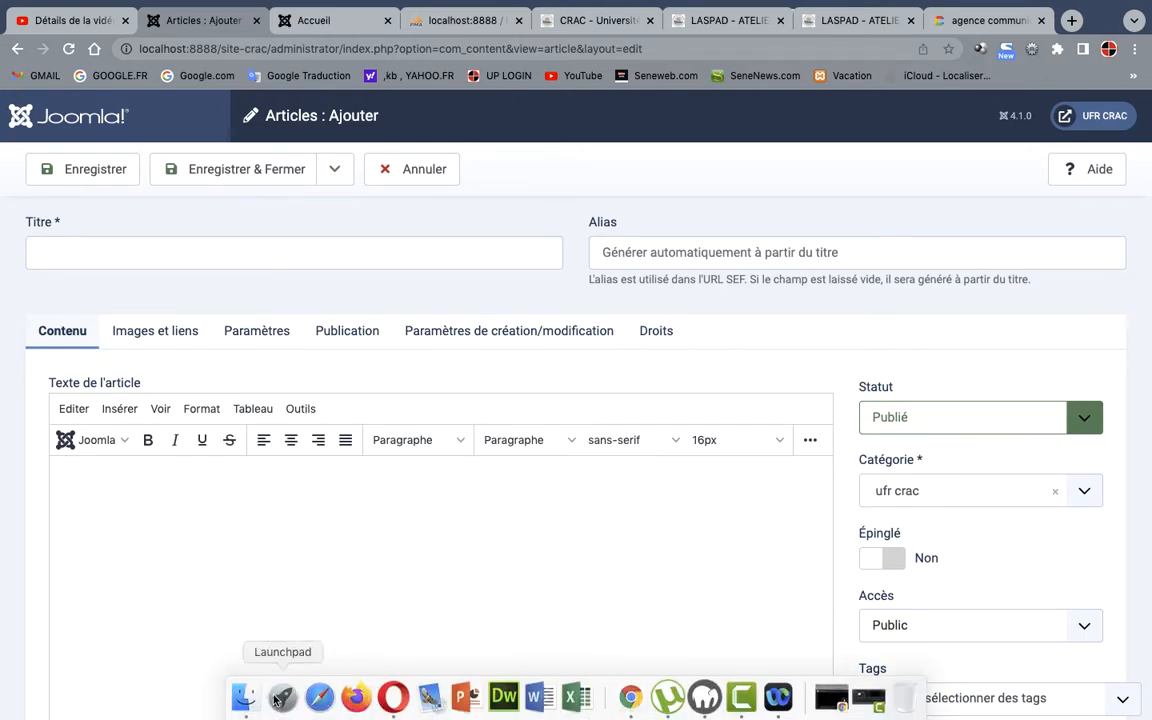
- Switch to Finder and show the contents of the Bureau folder
click(249, 706)
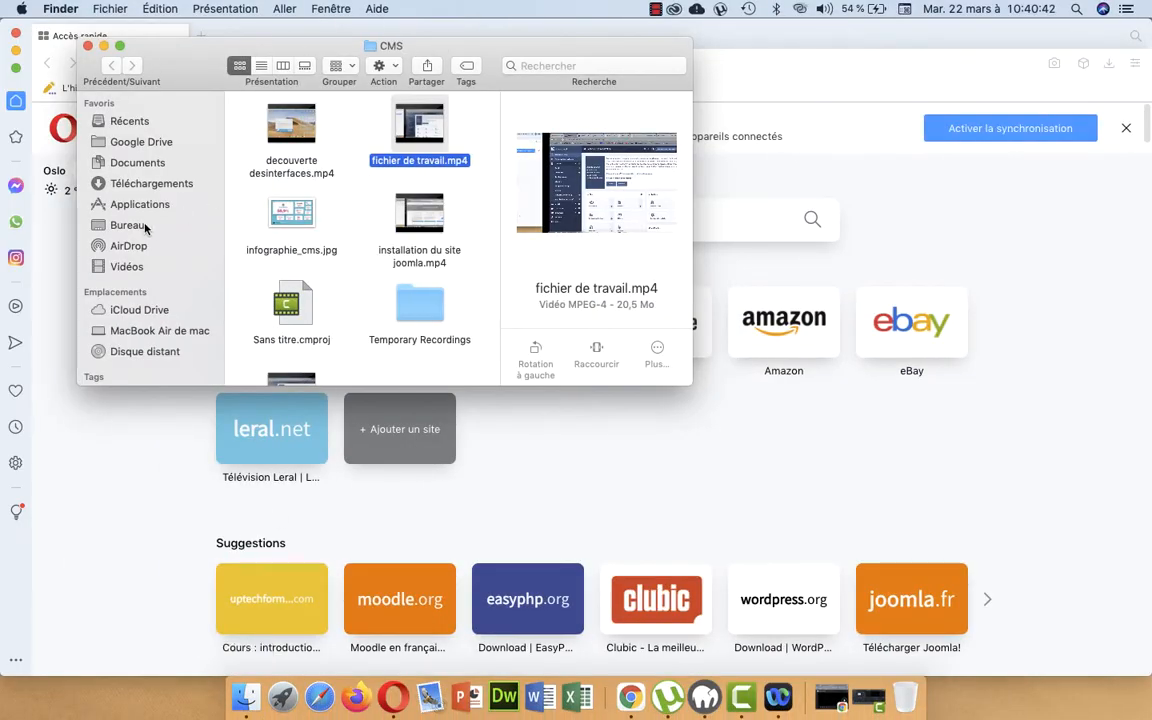
click(136, 227)
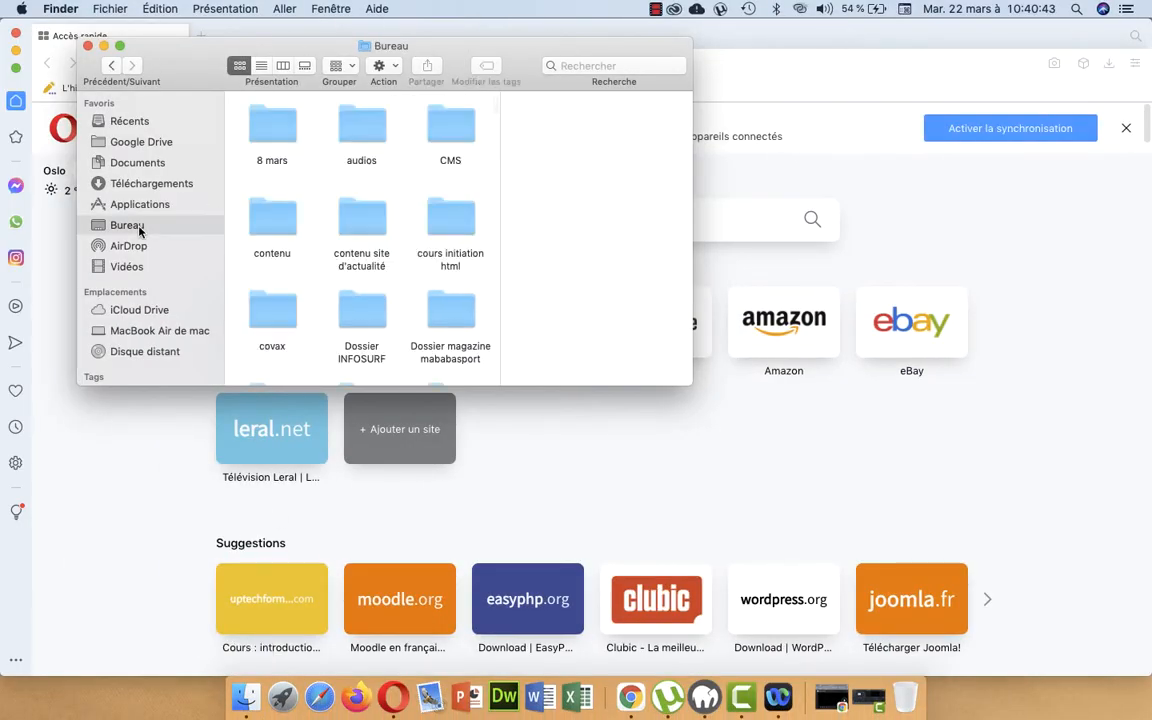
double_click(452, 230)
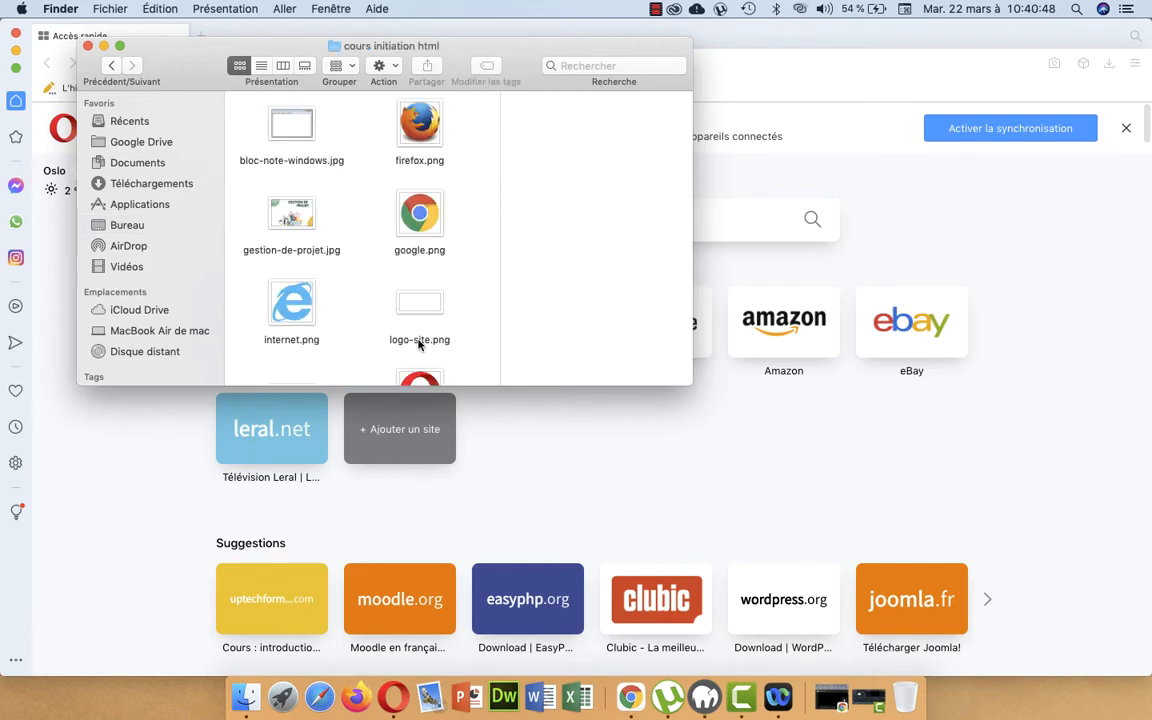
scroll(421, 346, down, 2)
scroll(421, 346, down, 2)
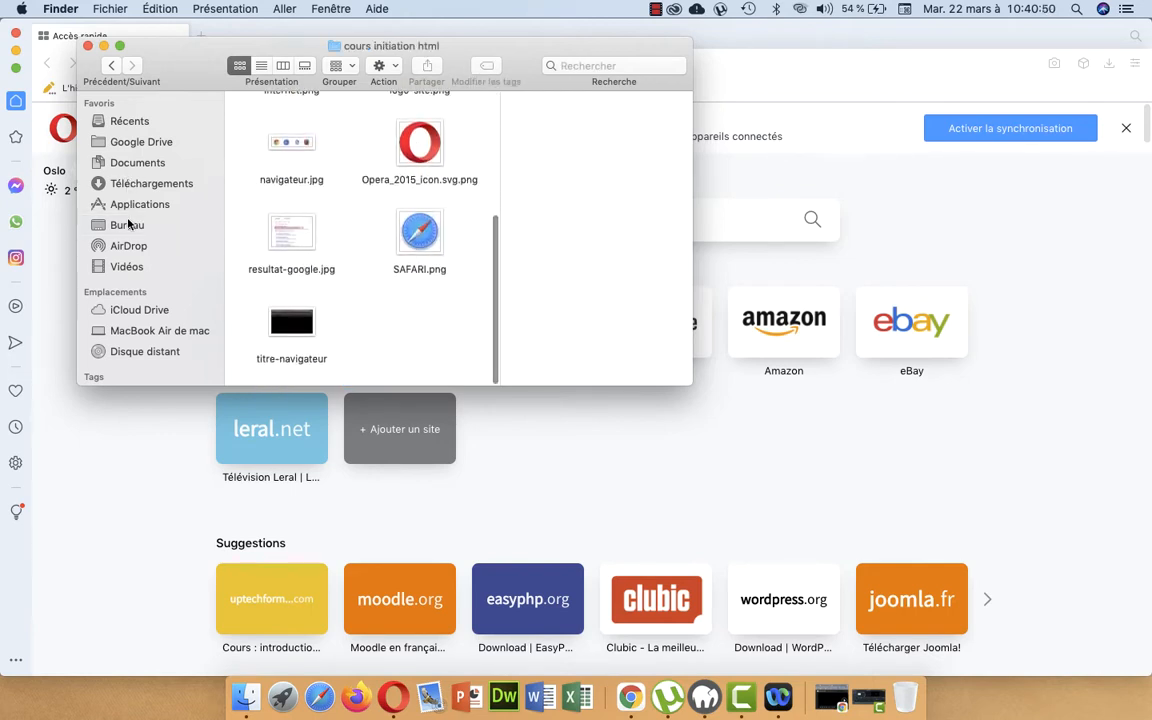
click(127, 226)
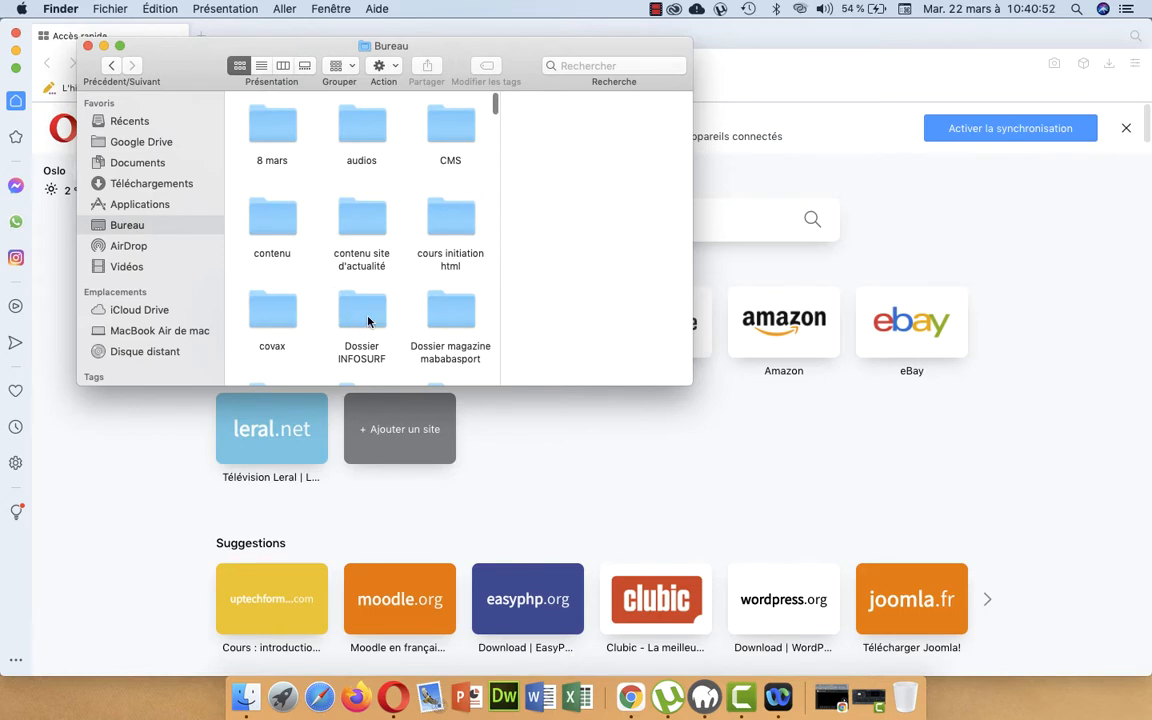
- Open the site folder inside the initiation aux cms folder and make the Finder window full screen
scroll(417, 300, down, 5)
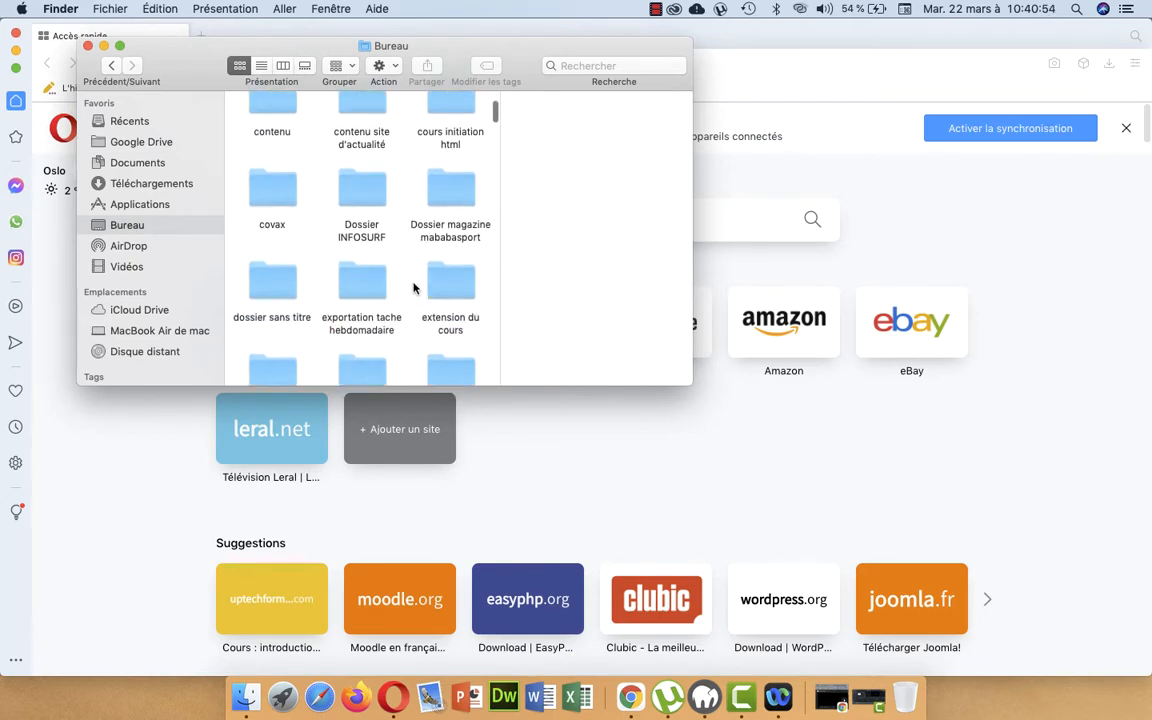
double_click(360, 272)
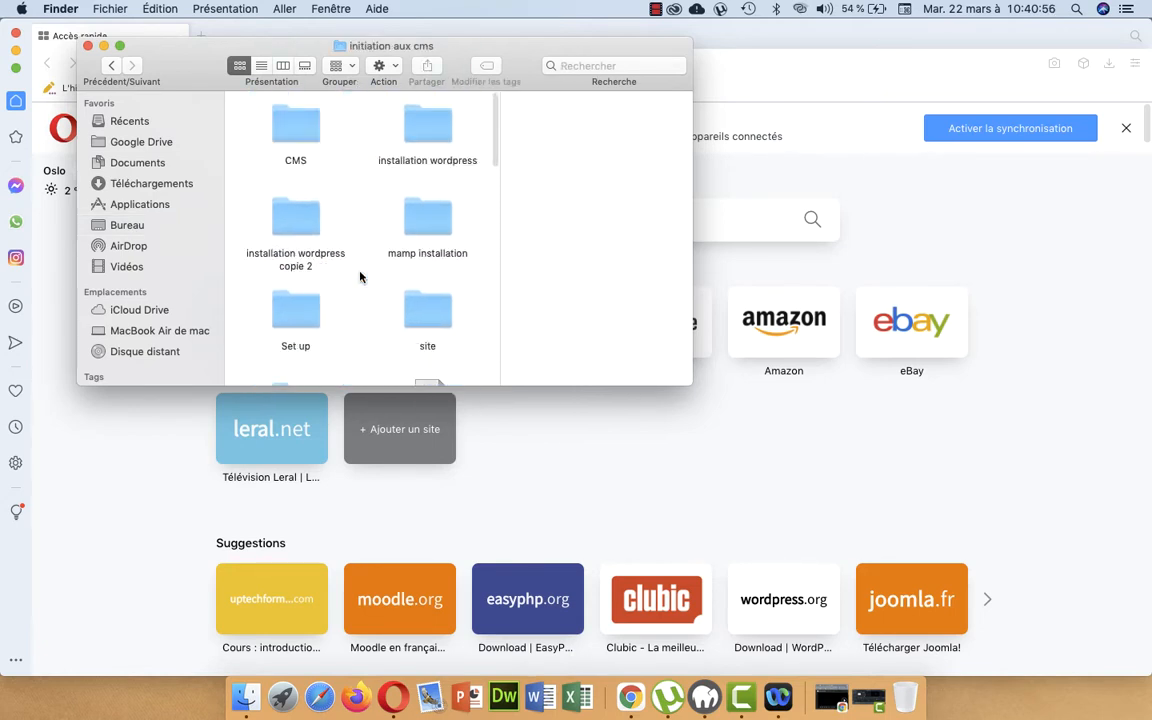
double_click(433, 317)
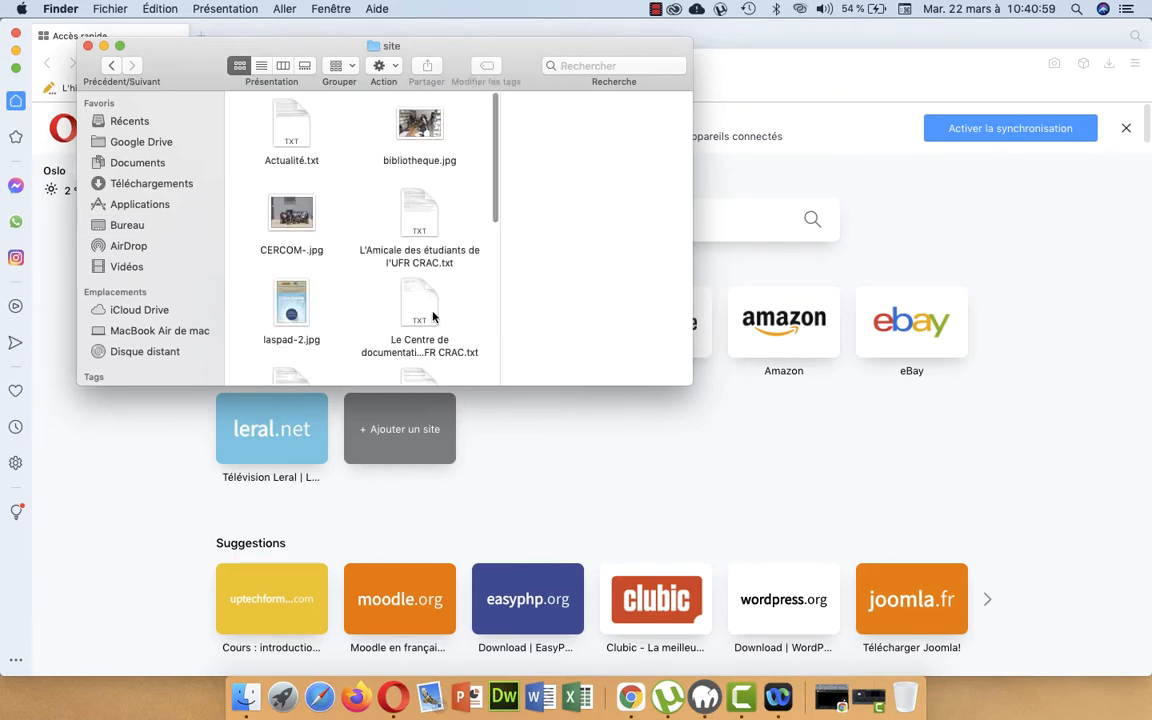
click(122, 47)
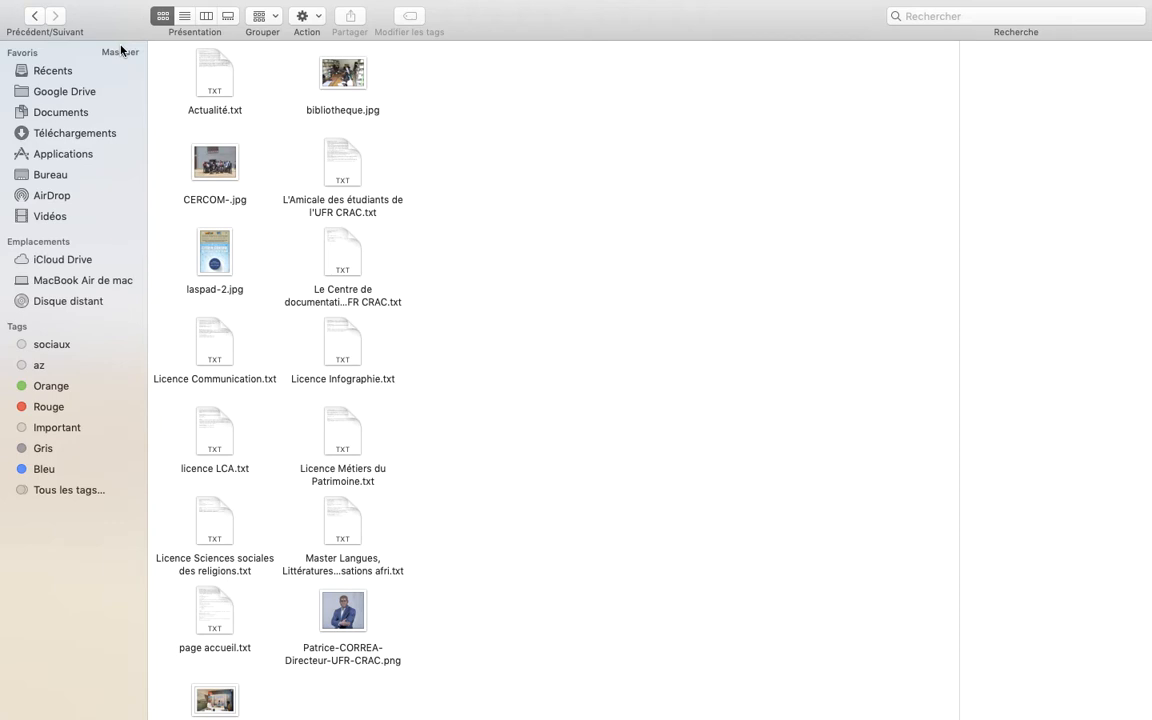
- Open page accueil.txt in Sublime Text, decline the update, and make the editor window full screen
right_click(210, 614)
mouse_move(300, 352)
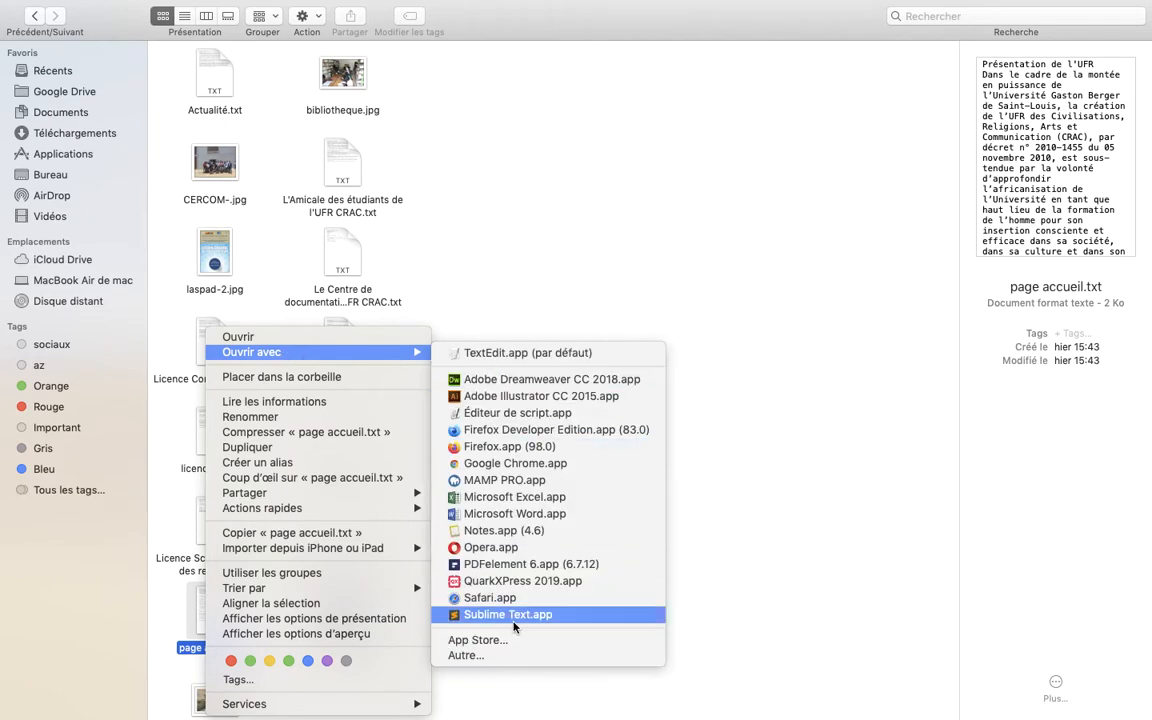
click(515, 619)
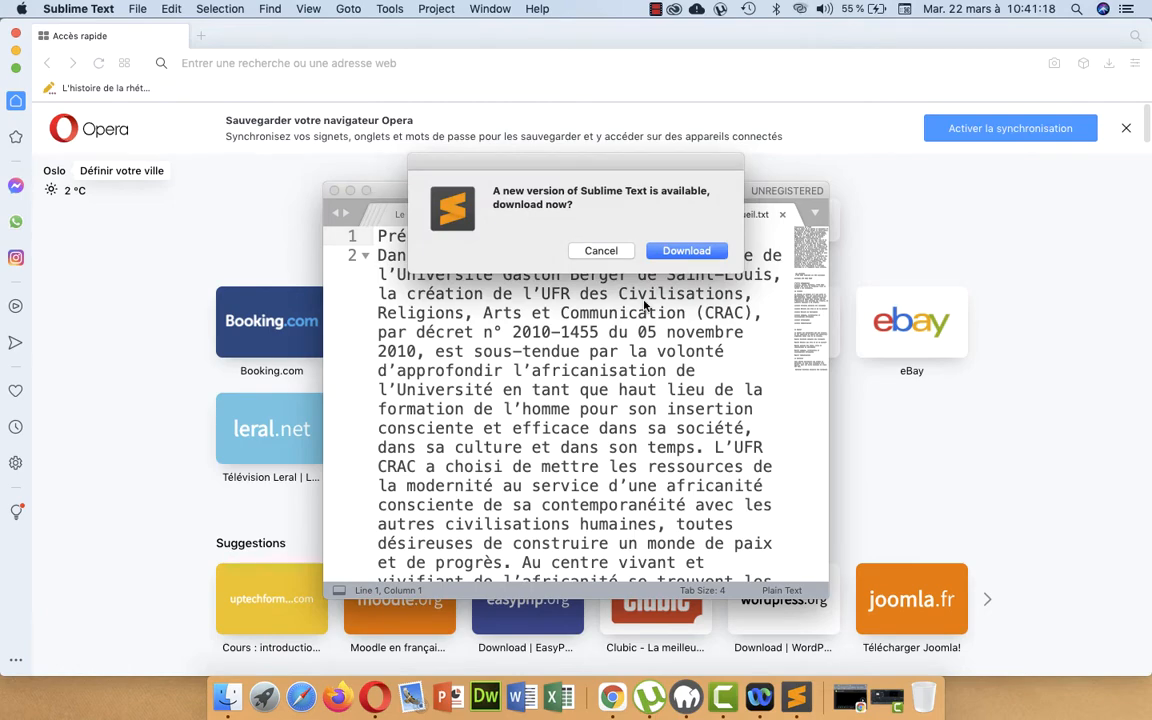
click(614, 253)
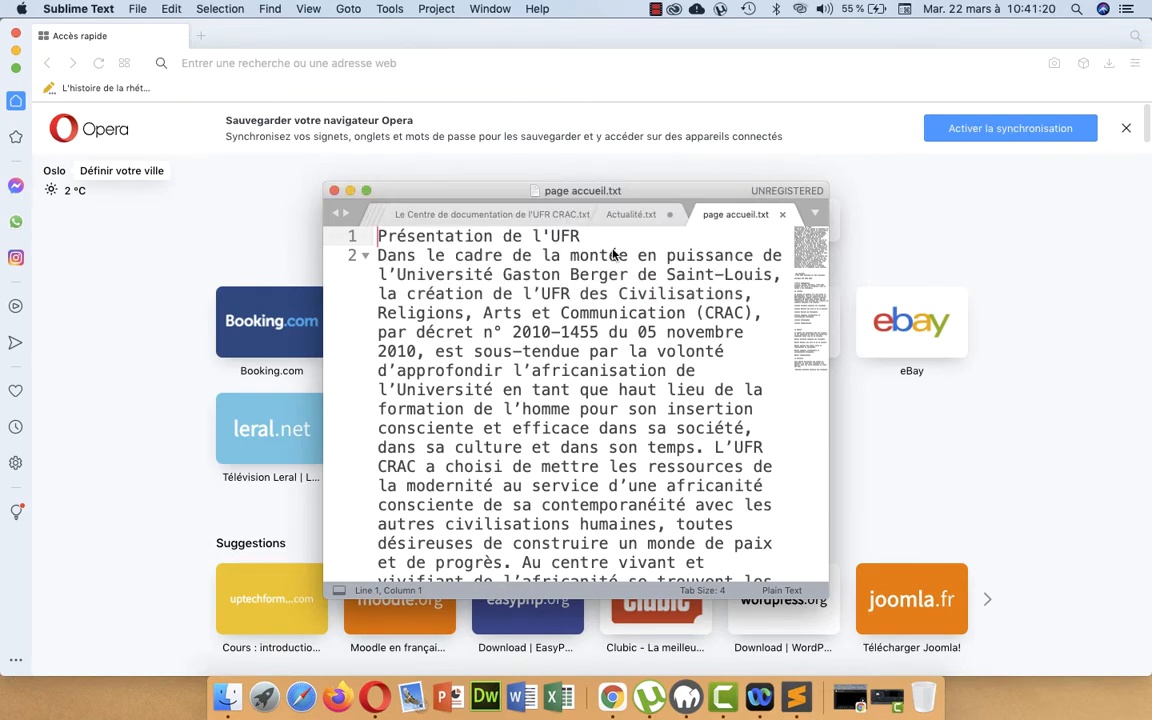
click(367, 191)
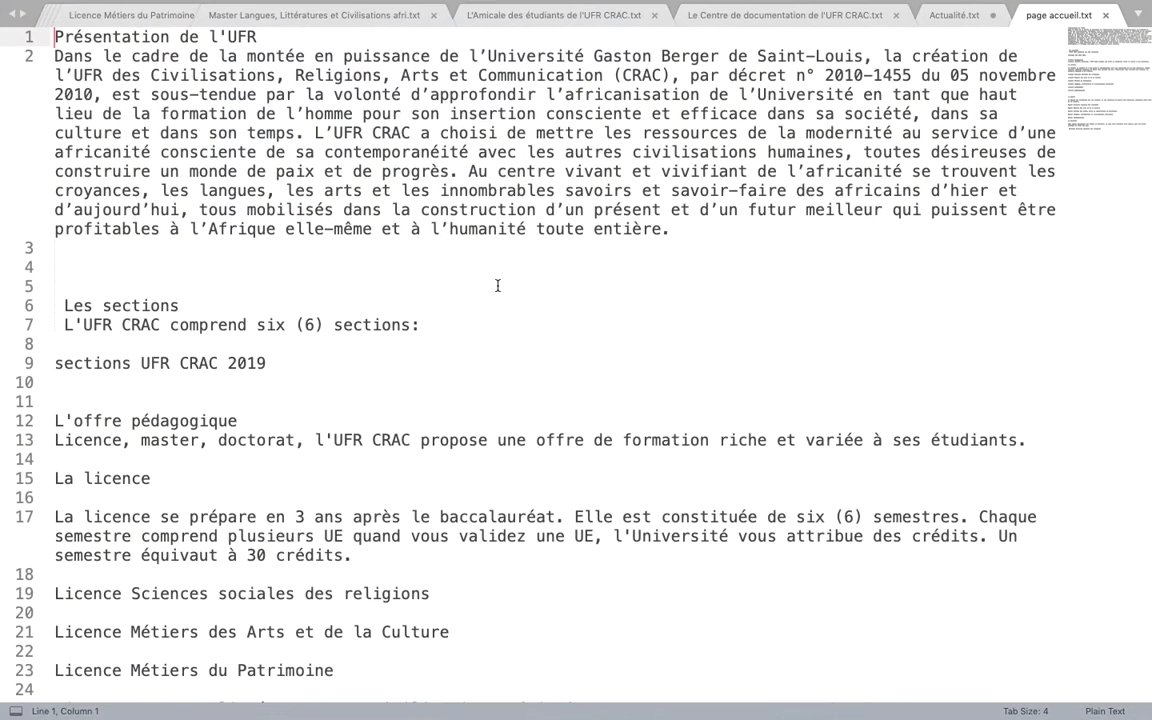
- Look through page accueil.txt and copy its first line, "Présentation de l'UFR"
scroll(517, 305, down, 10)
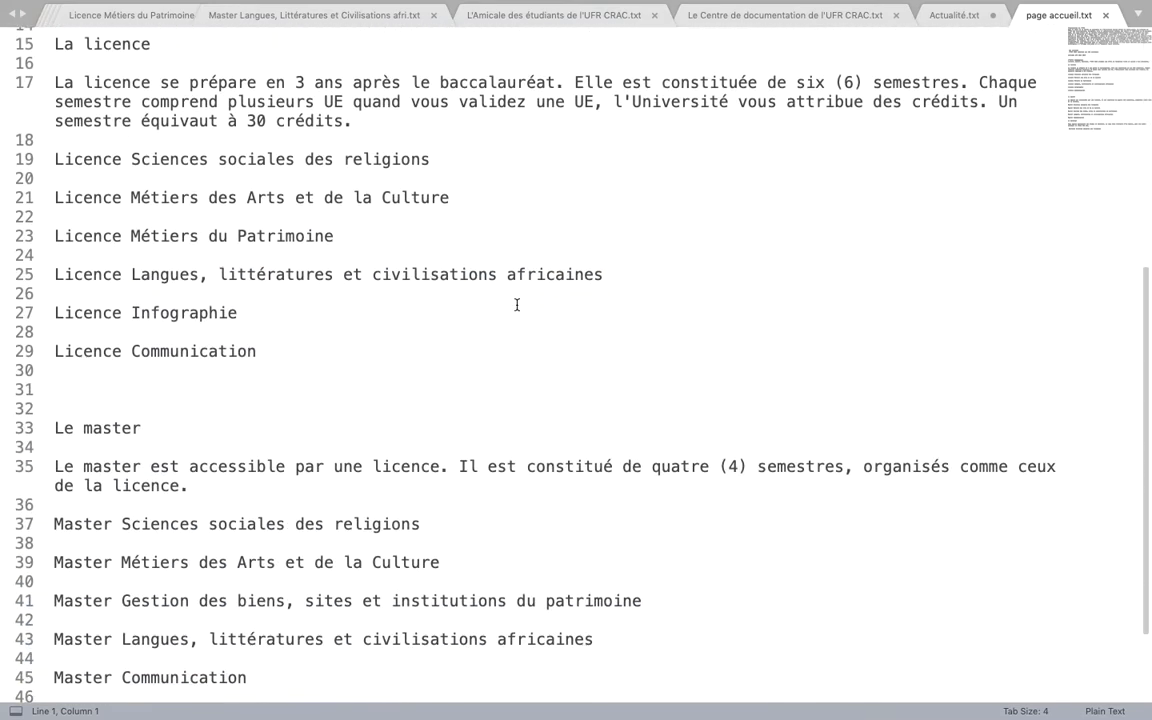
scroll(517, 305, up, 10)
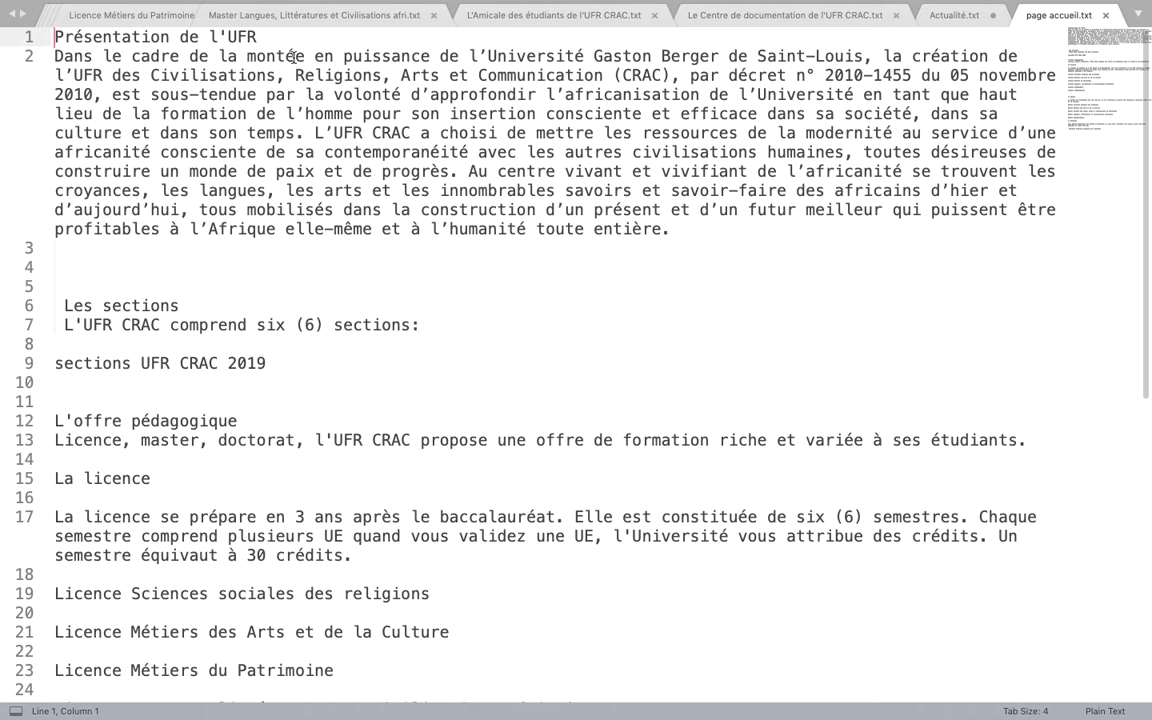
drag(267, 38, 55, 33)
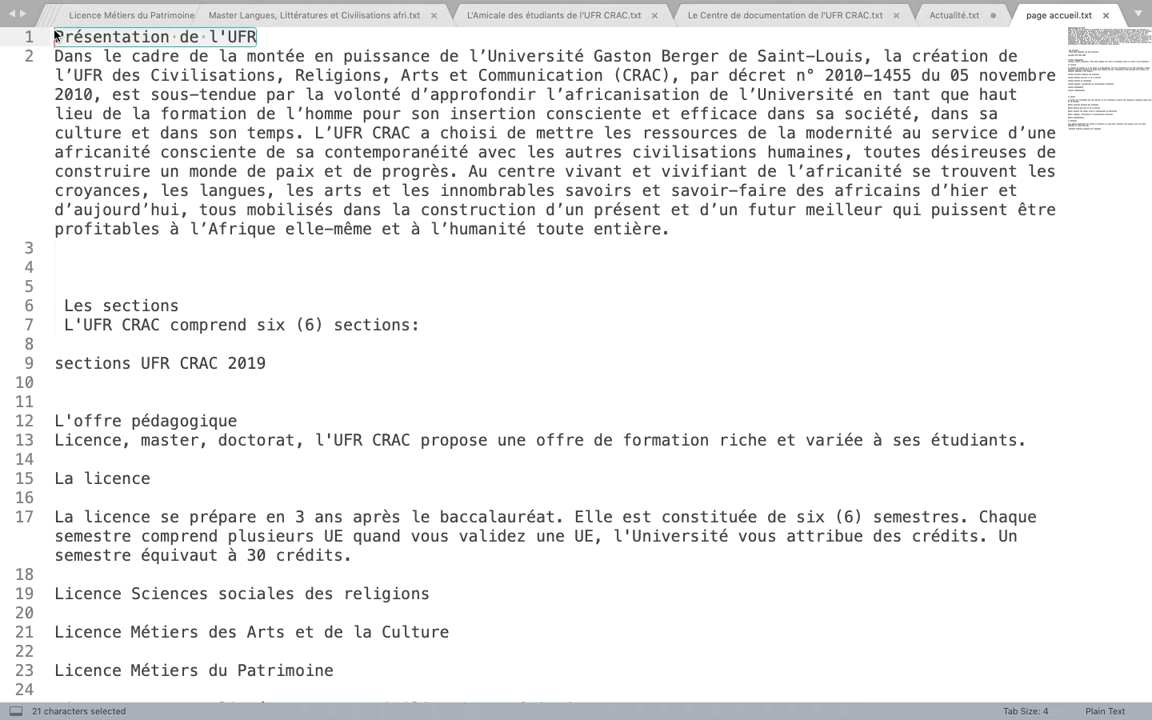
key(super+c)
right_click(99, 44)
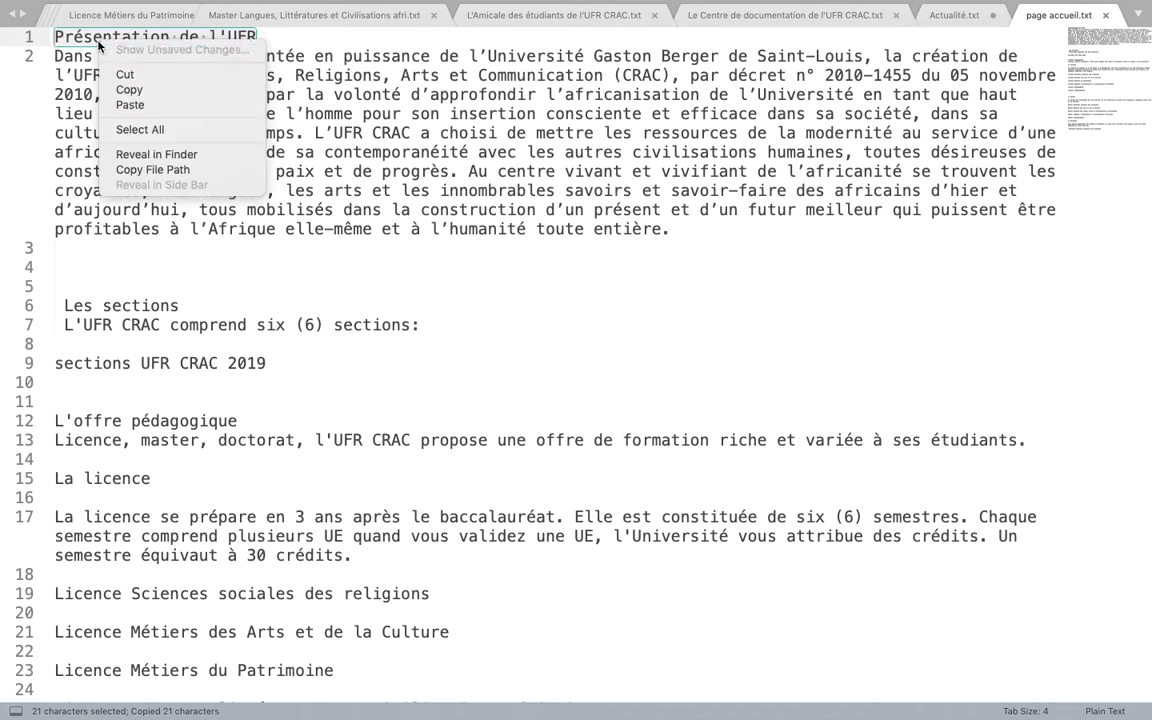
click(129, 89)
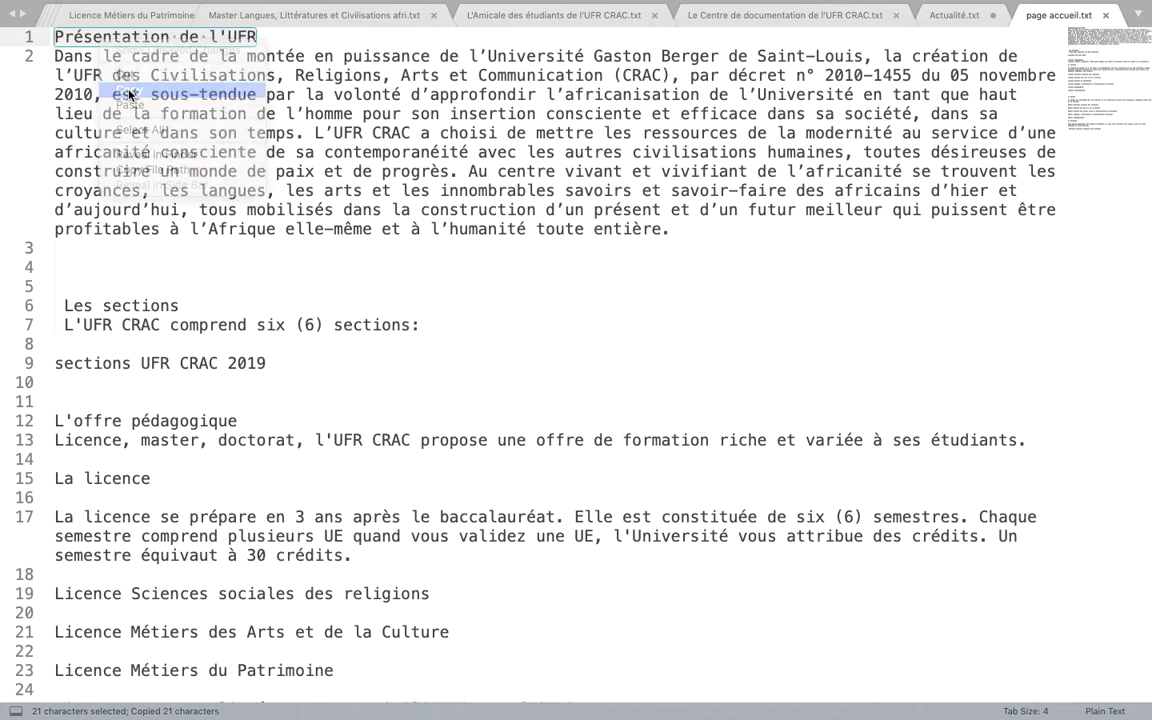
- Switch to Chrome and paste "Présentation de l'UFR" as the new article's title
mouse_move(521, 713)
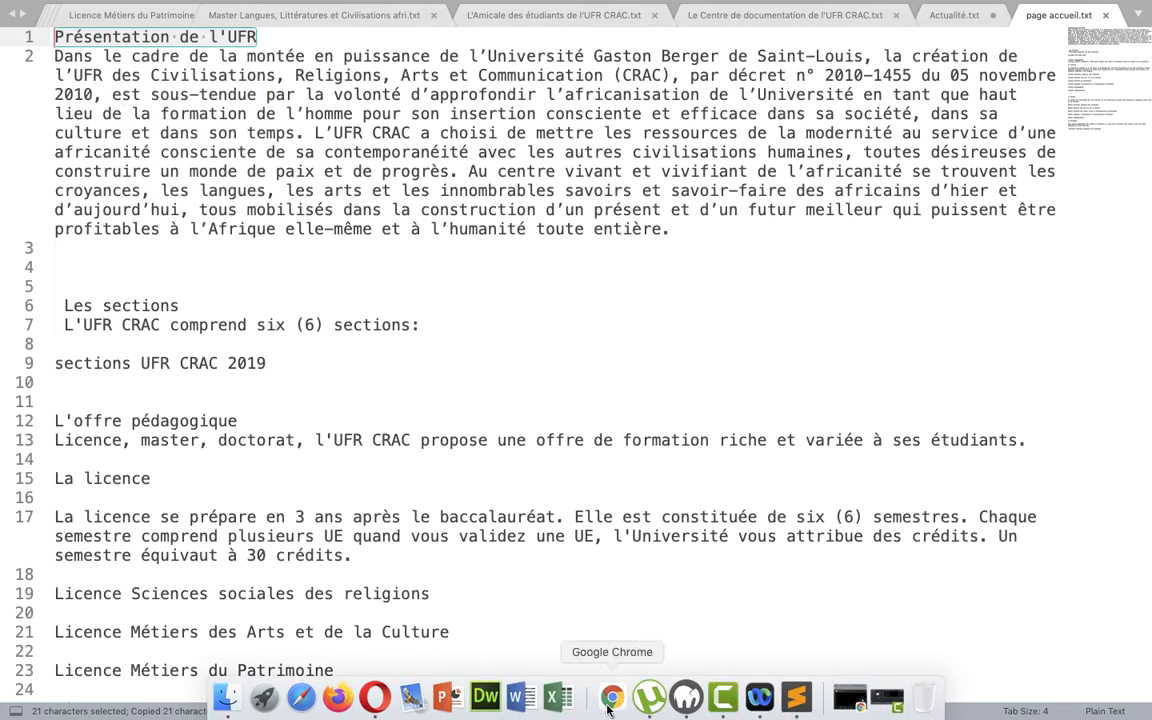
click(551, 700)
click(278, 256)
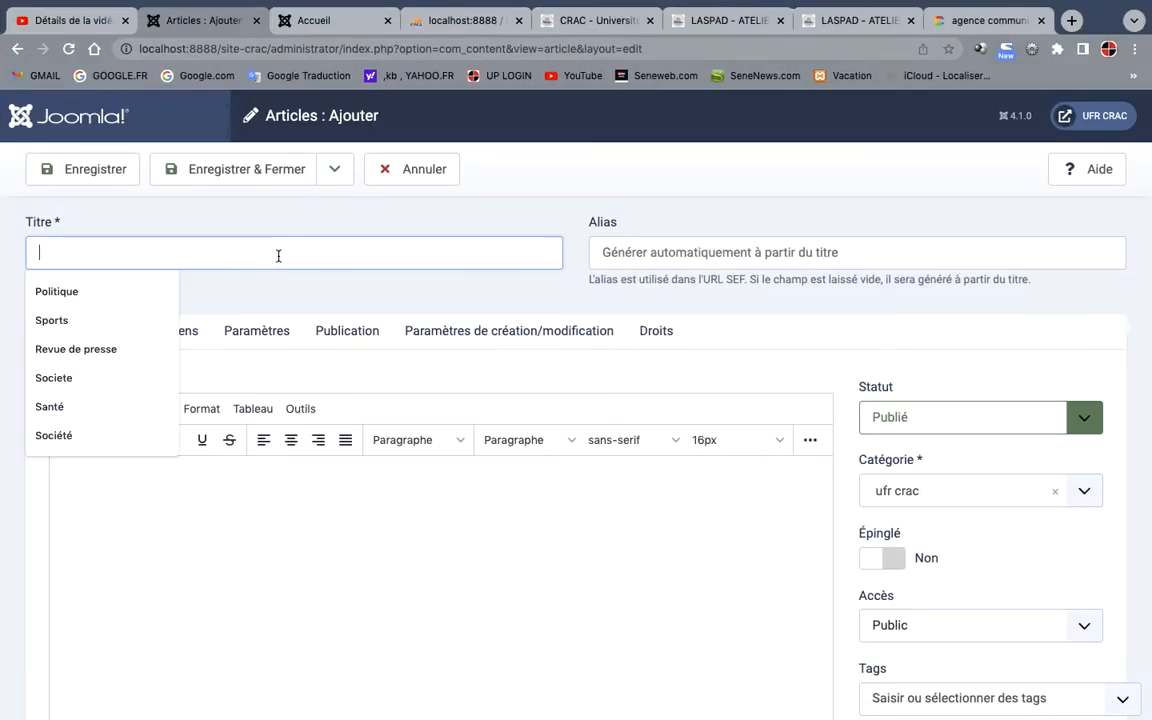
key(super+v)
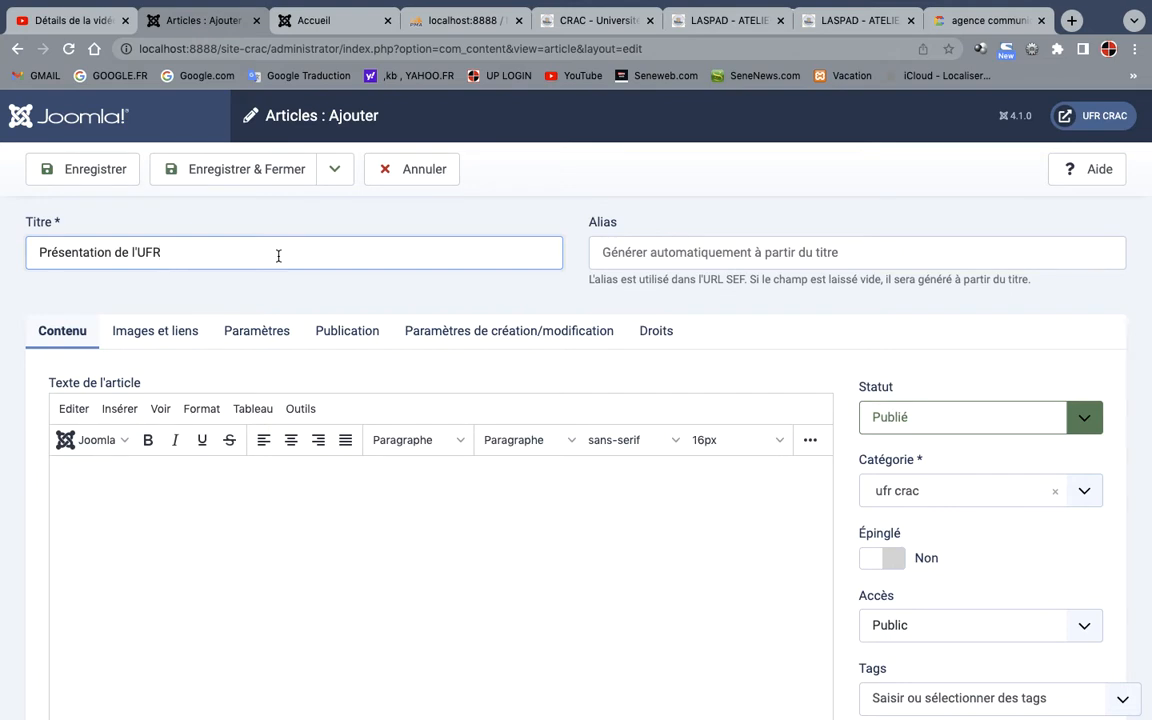
- Switch to Sublime Text and copy the text of page accueil.txt from line 2 through line 51, leaving out the title line
mouse_move(645, 714)
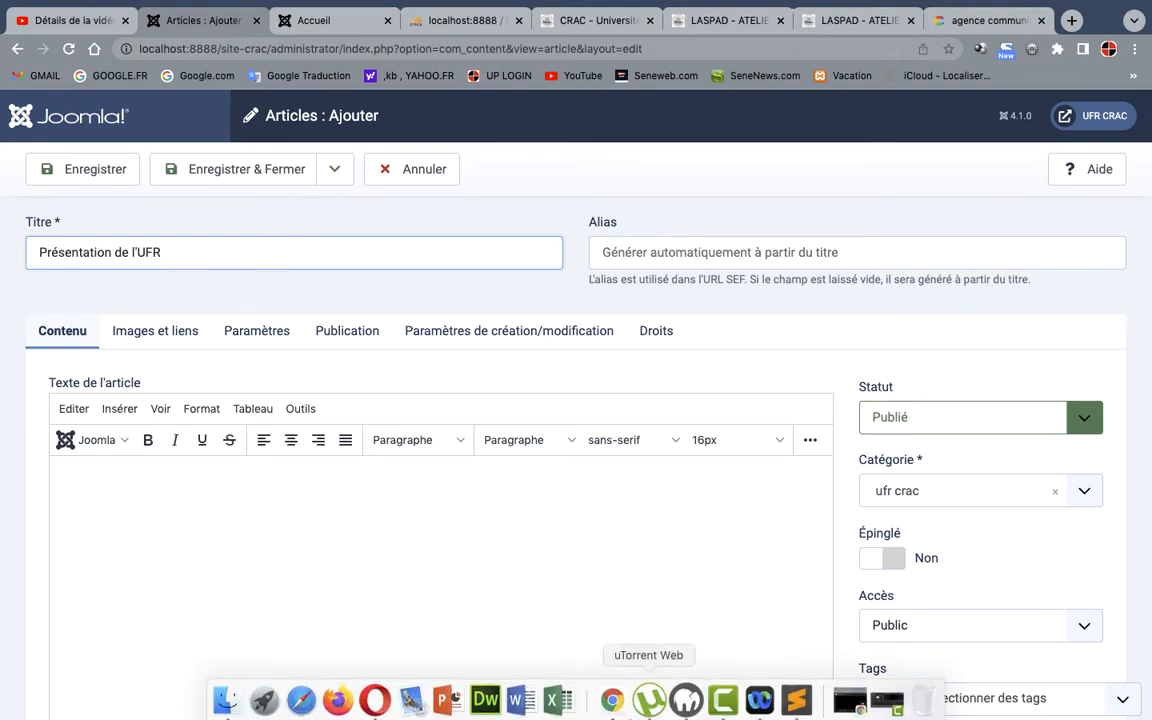
click(797, 697)
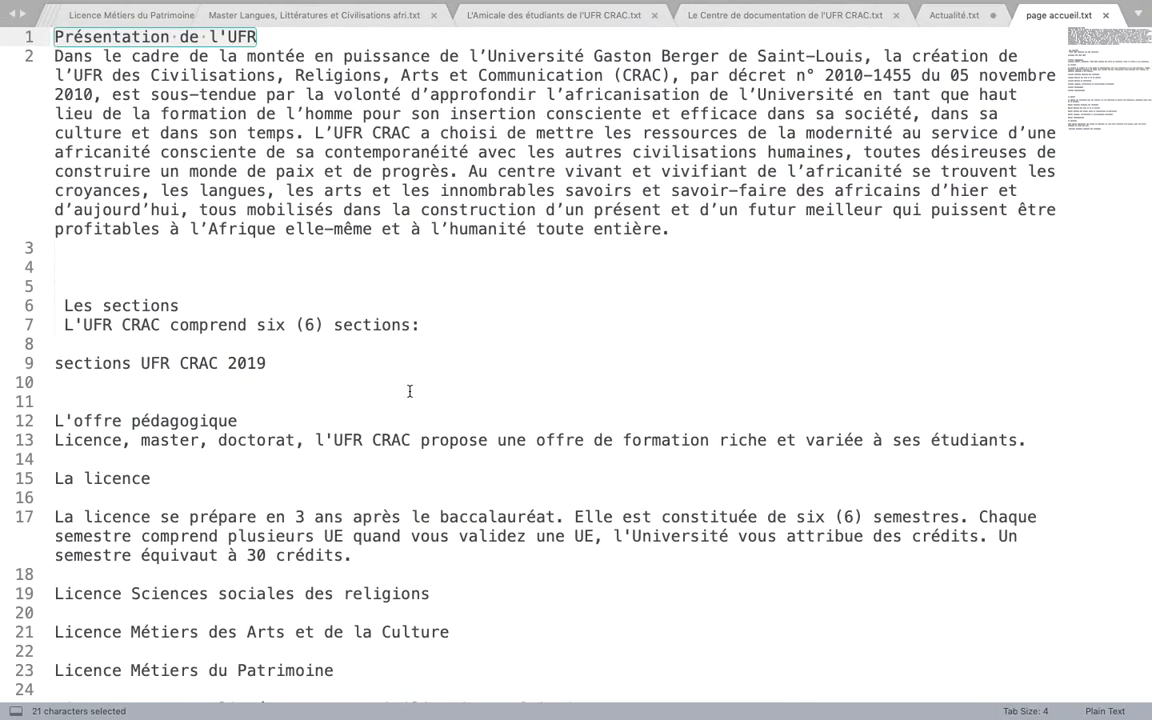
drag(54, 57, 465, 706)
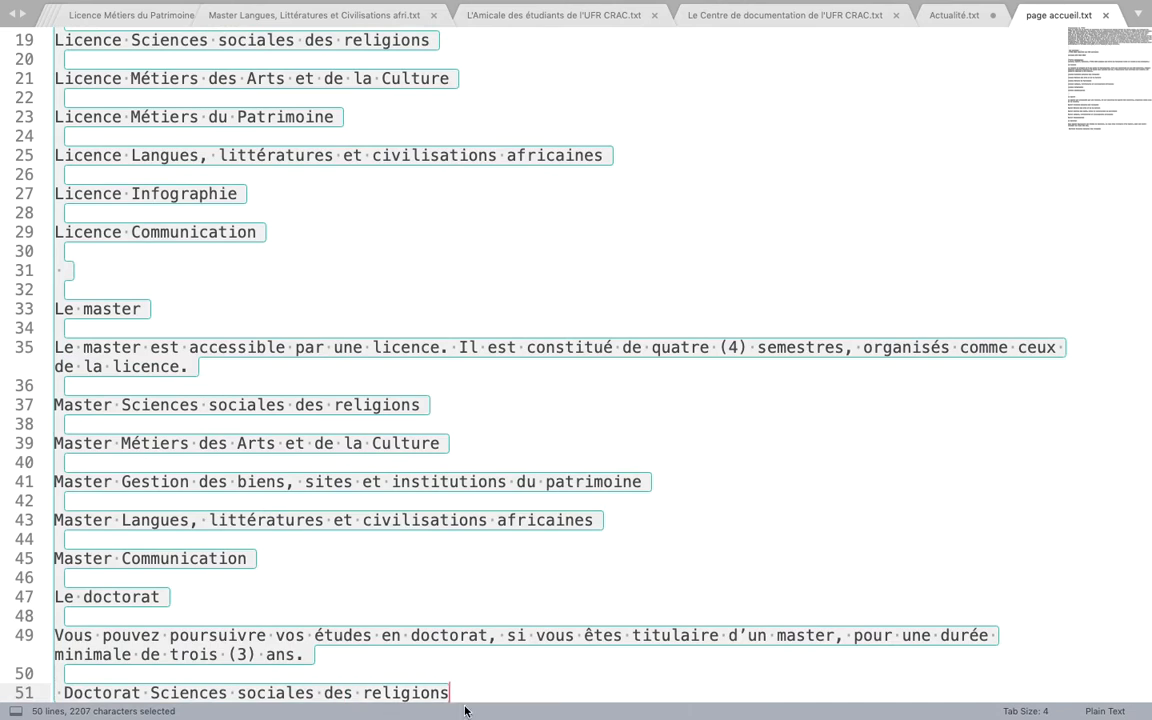
key(cmd+c)
- Switch to Chrome and paste the copied text into the article's body
click(615, 703)
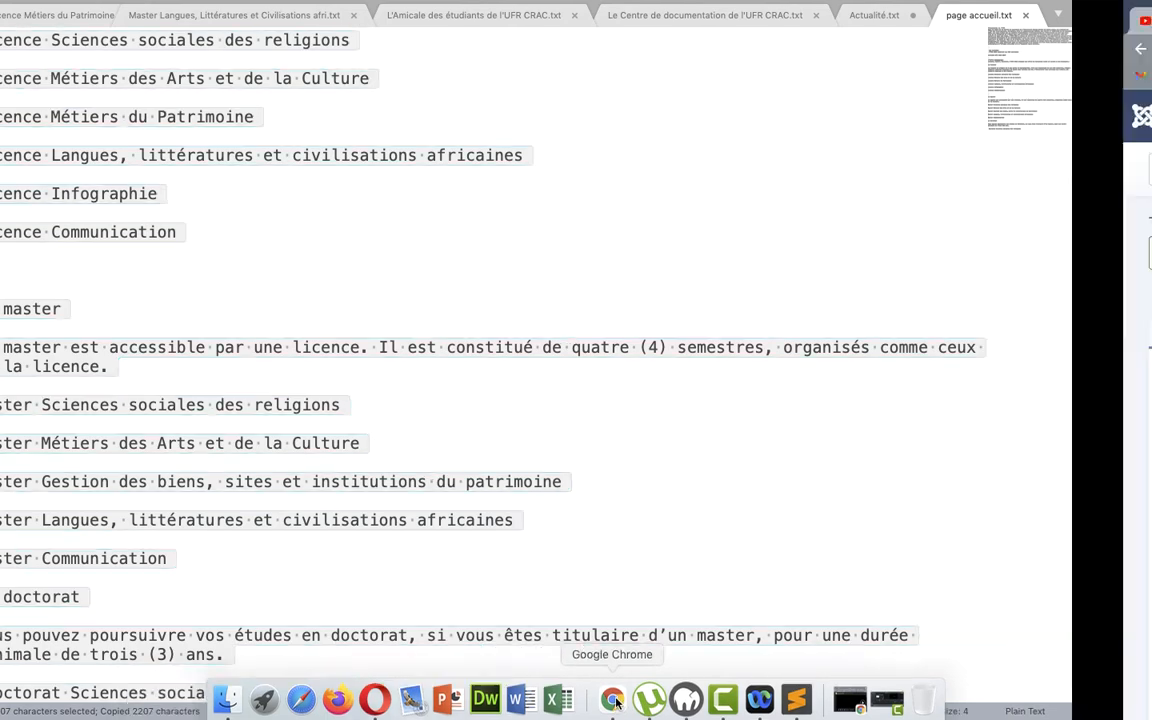
click(119, 476)
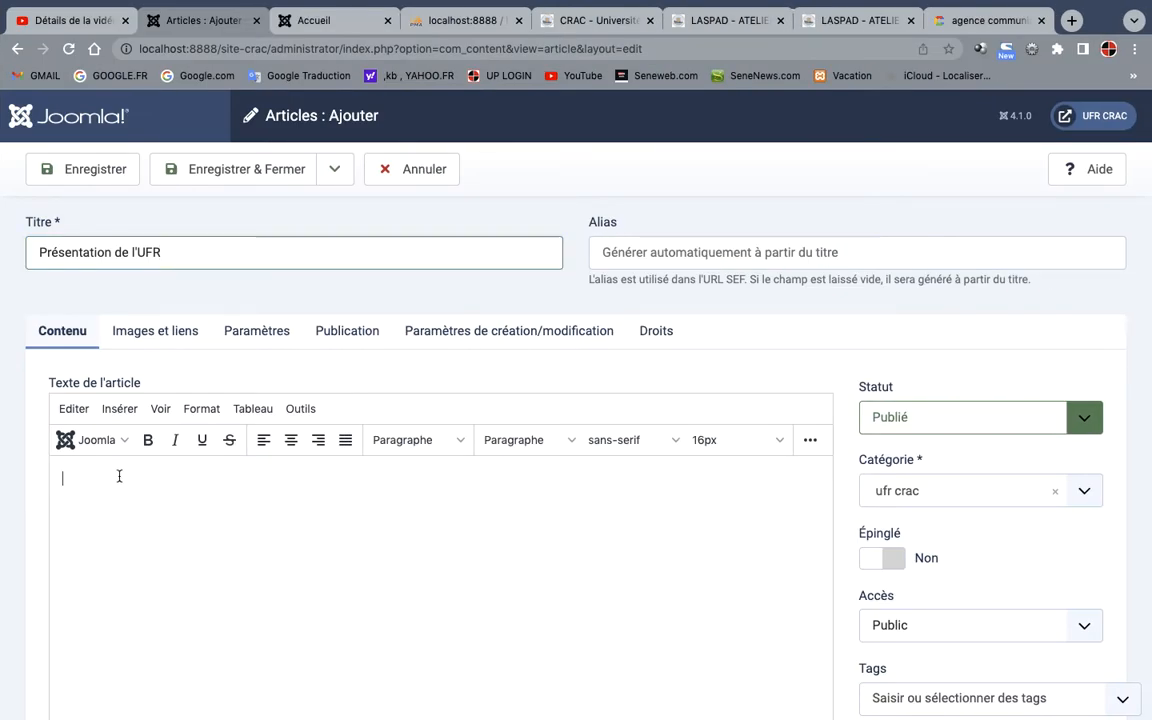
key(cmd+v)
- Look through the pasted article text, from the introduction to the licence, master and doctorat sections
scroll(449, 545, down, 1)
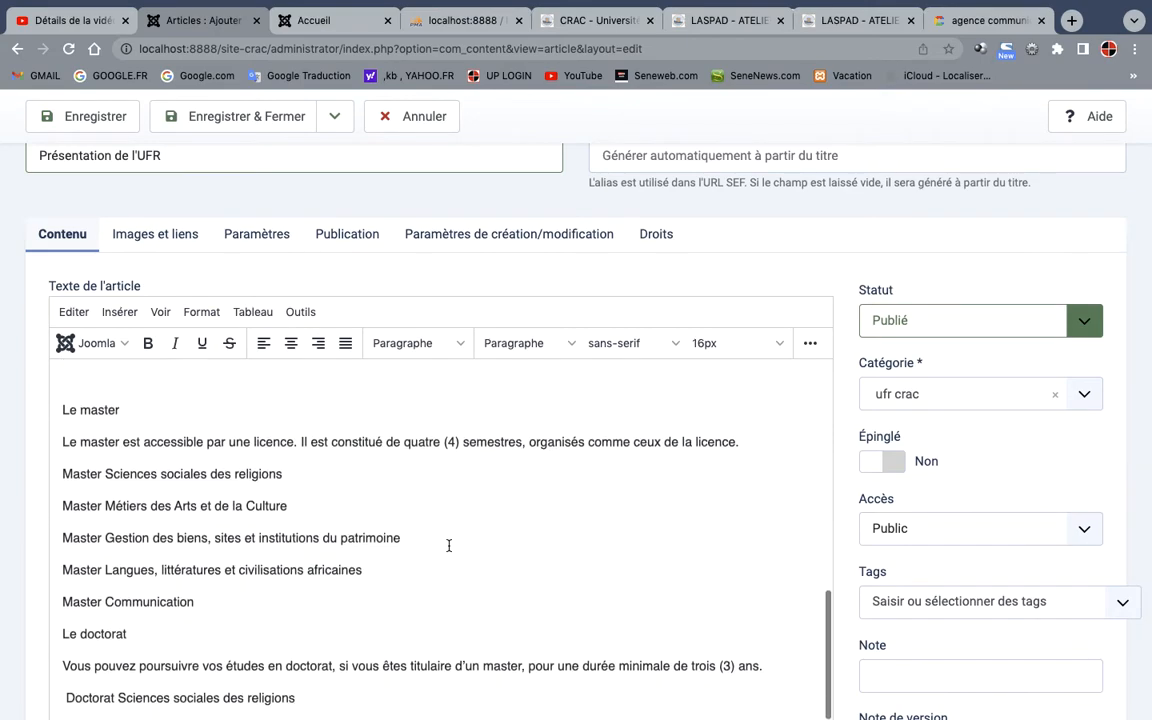
scroll(449, 545, up, 5)
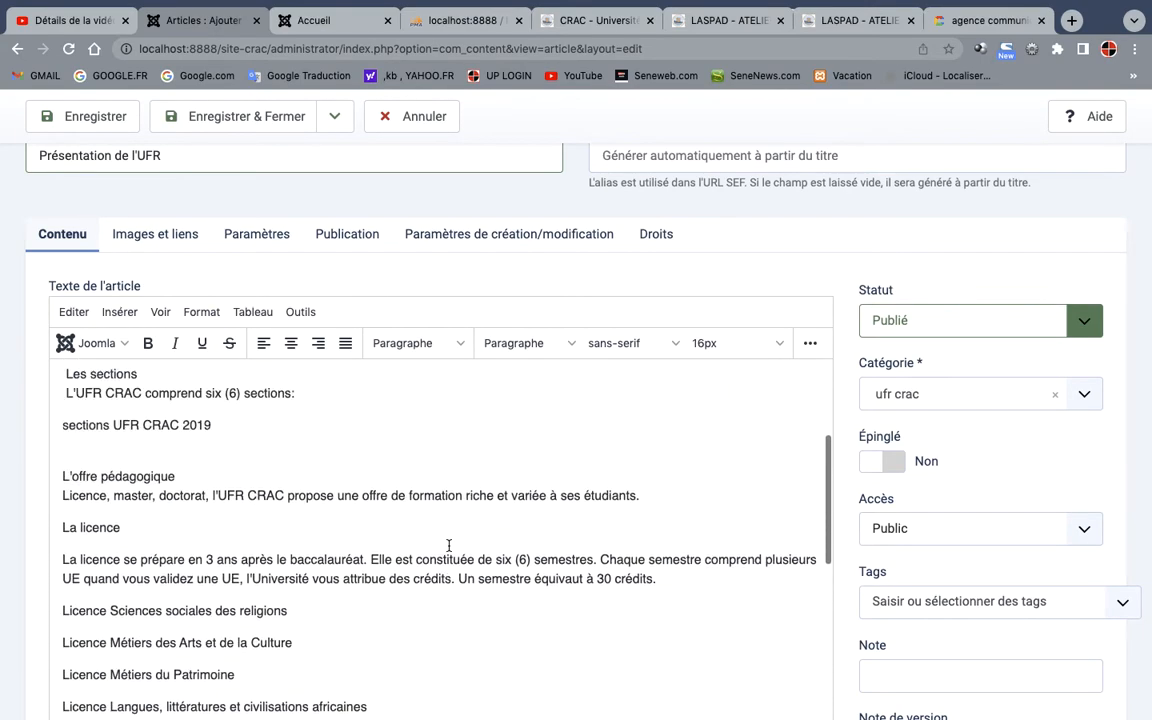
scroll(449, 545, up, 5)
scroll(449, 545, down, 1)
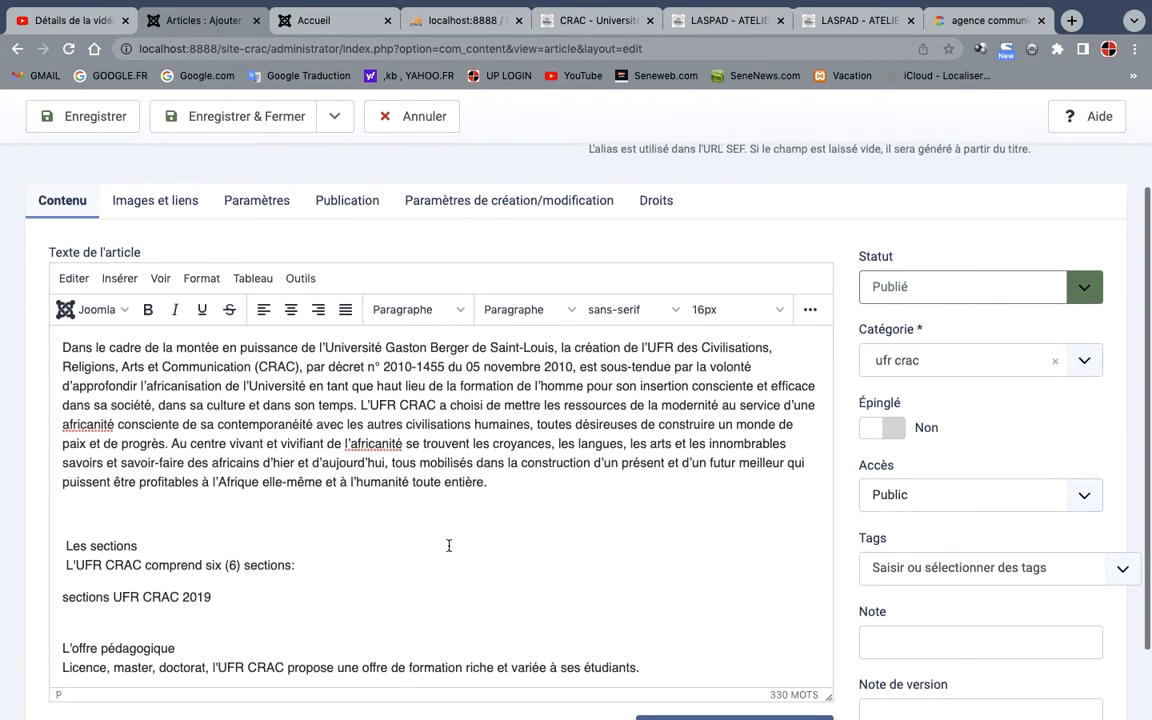
scroll(449, 545, down, 2)
scroll(449, 545, down, 5)
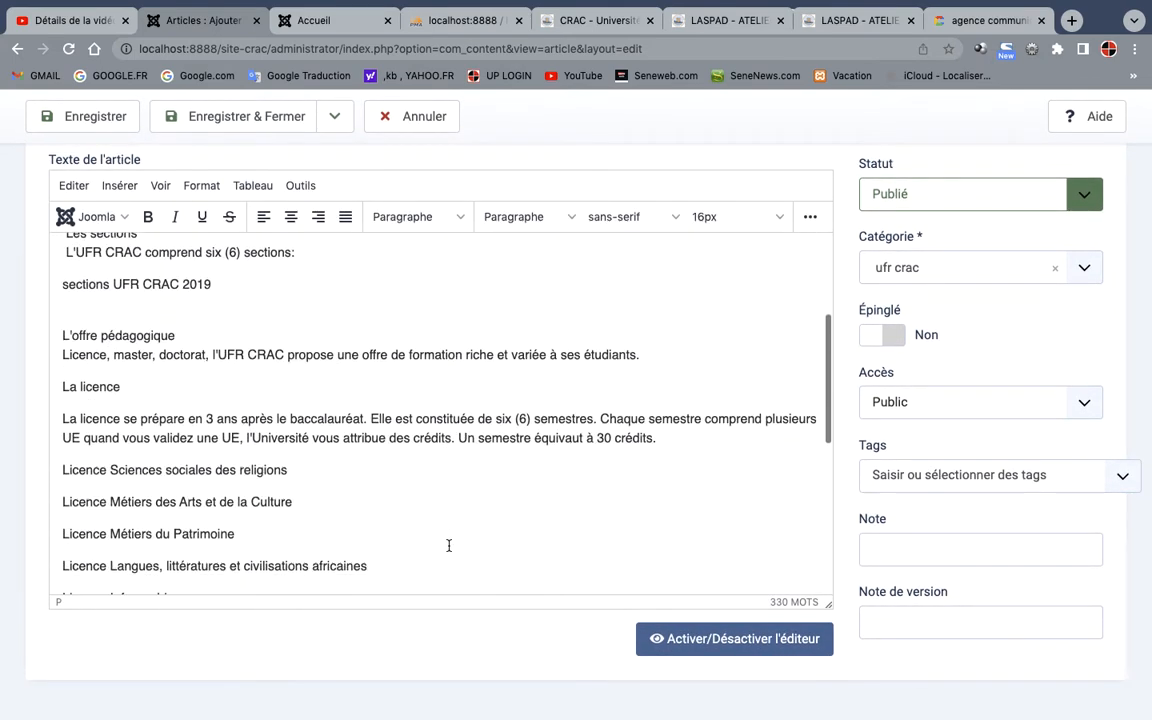
scroll(449, 545, down, 8)
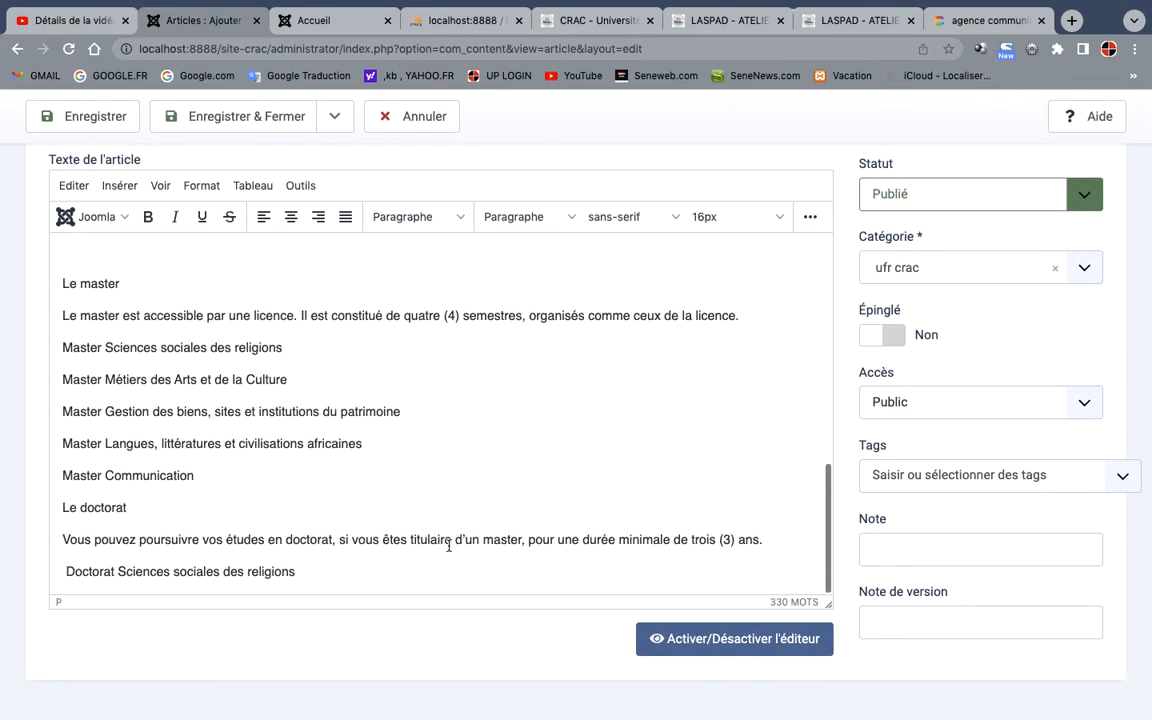
scroll(449, 545, up, 8)
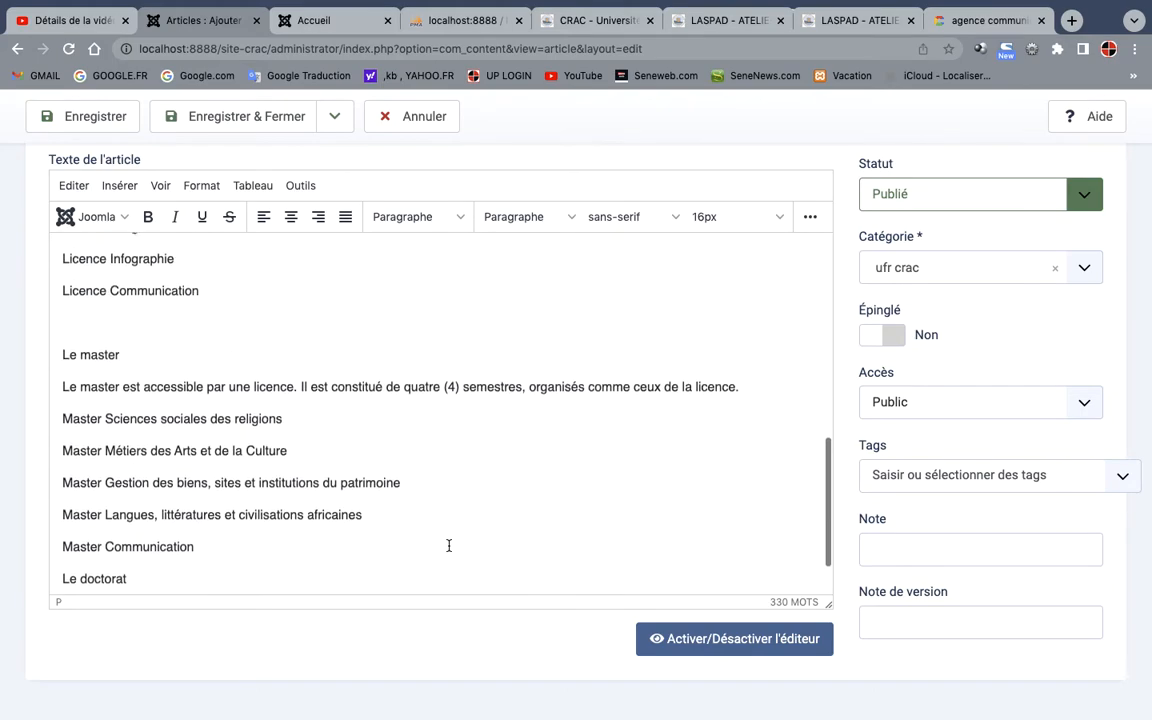
scroll(449, 545, up, 10)
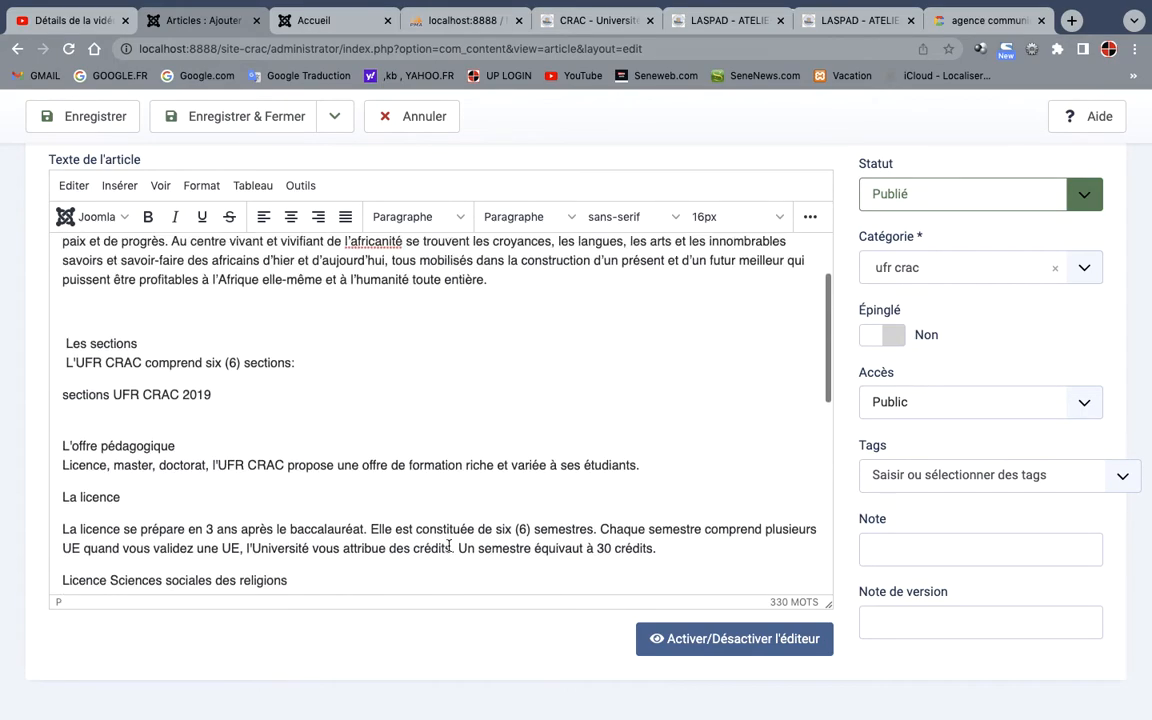
- Choose ufr crac as the article's category, then save and close the article
scroll(449, 545, up, 5)
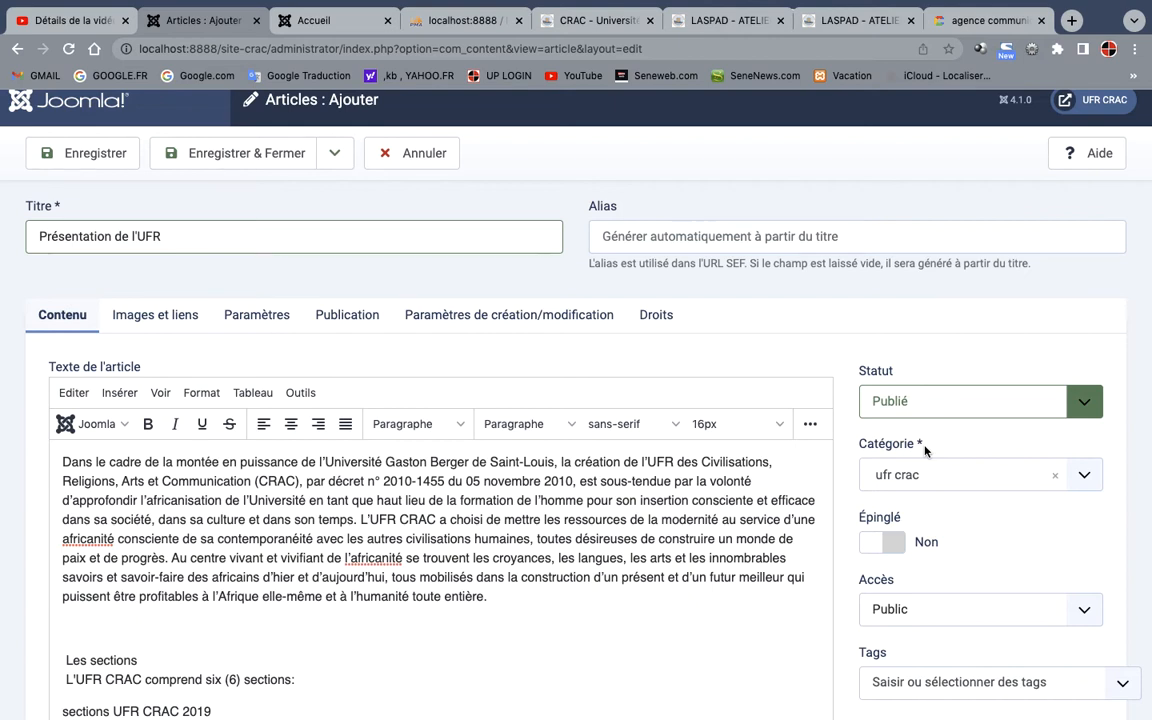
click(1088, 478)
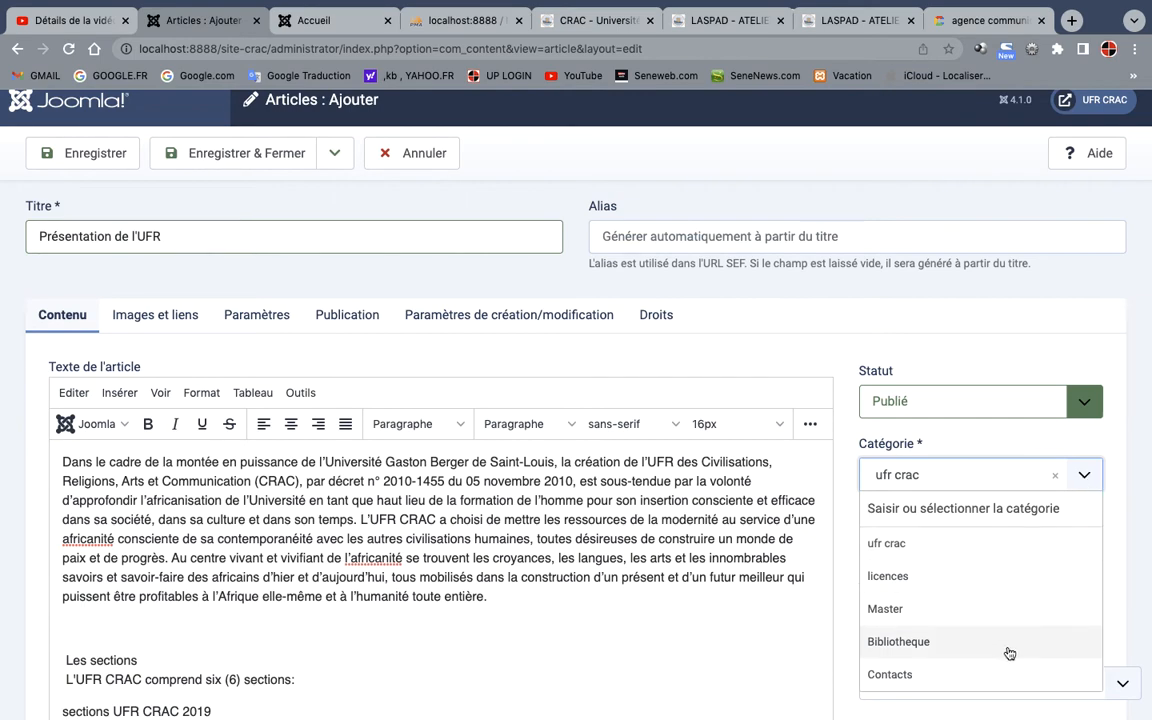
scroll(1010, 651, down, 2)
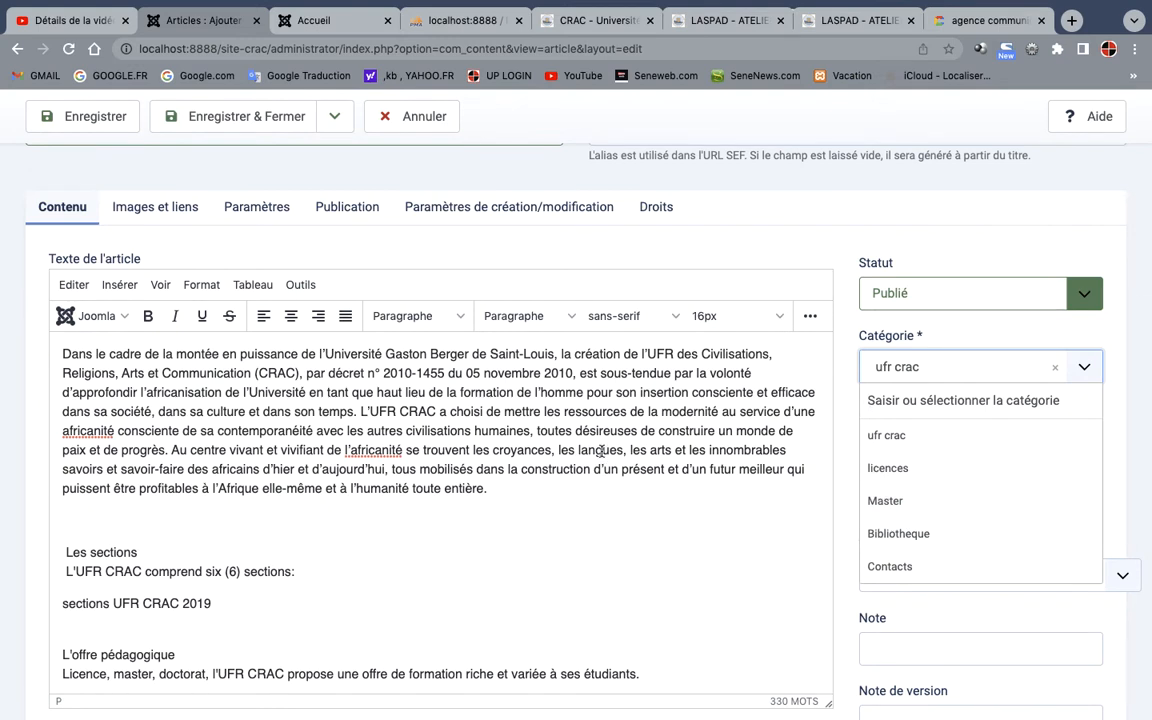
click(884, 437)
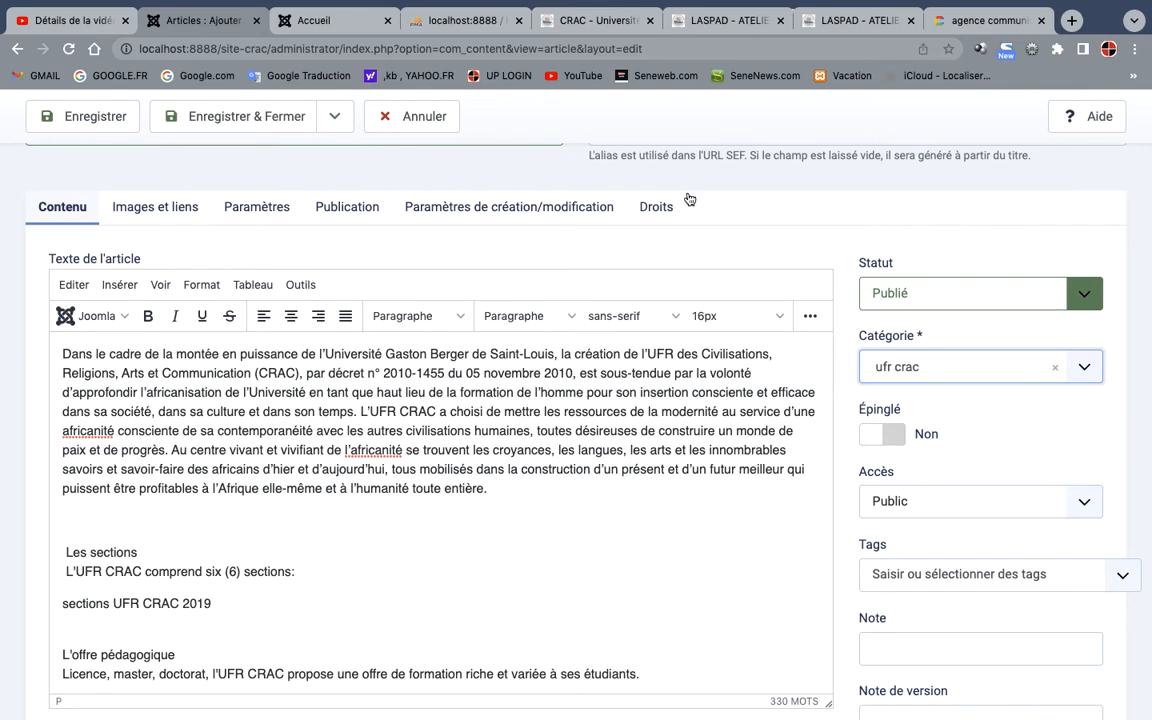
click(215, 118)
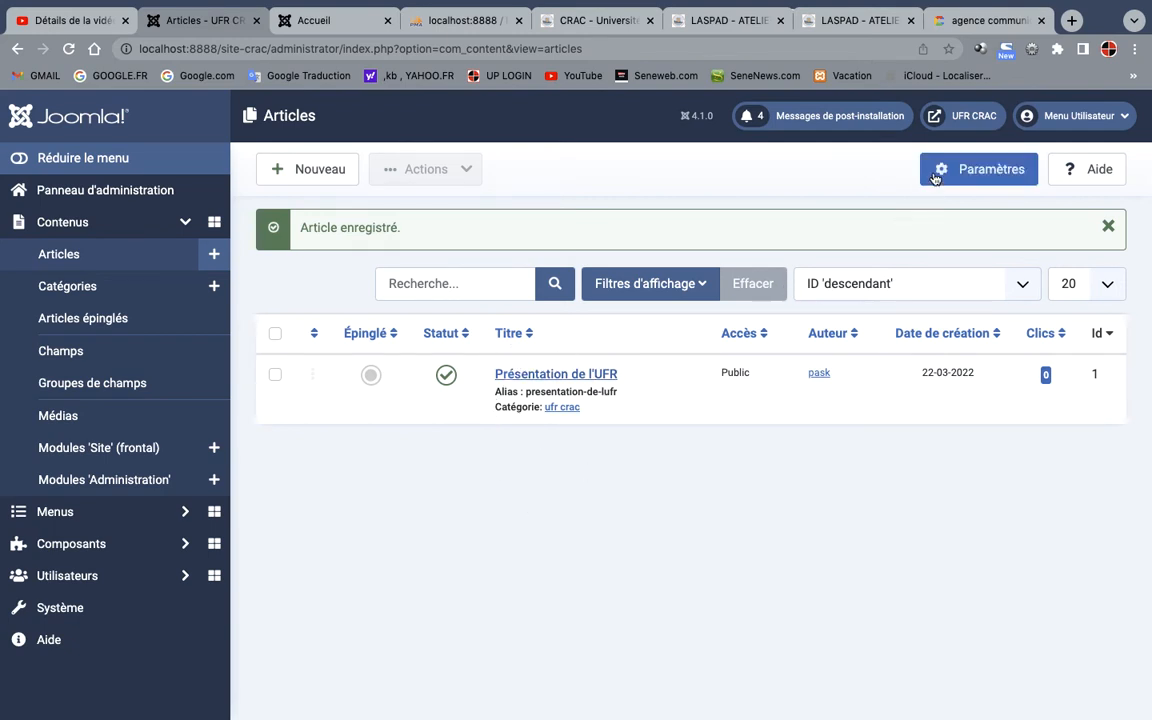
- Open the public UFR CRAC site to check its home page, then return to the administration's article list
click(964, 116)
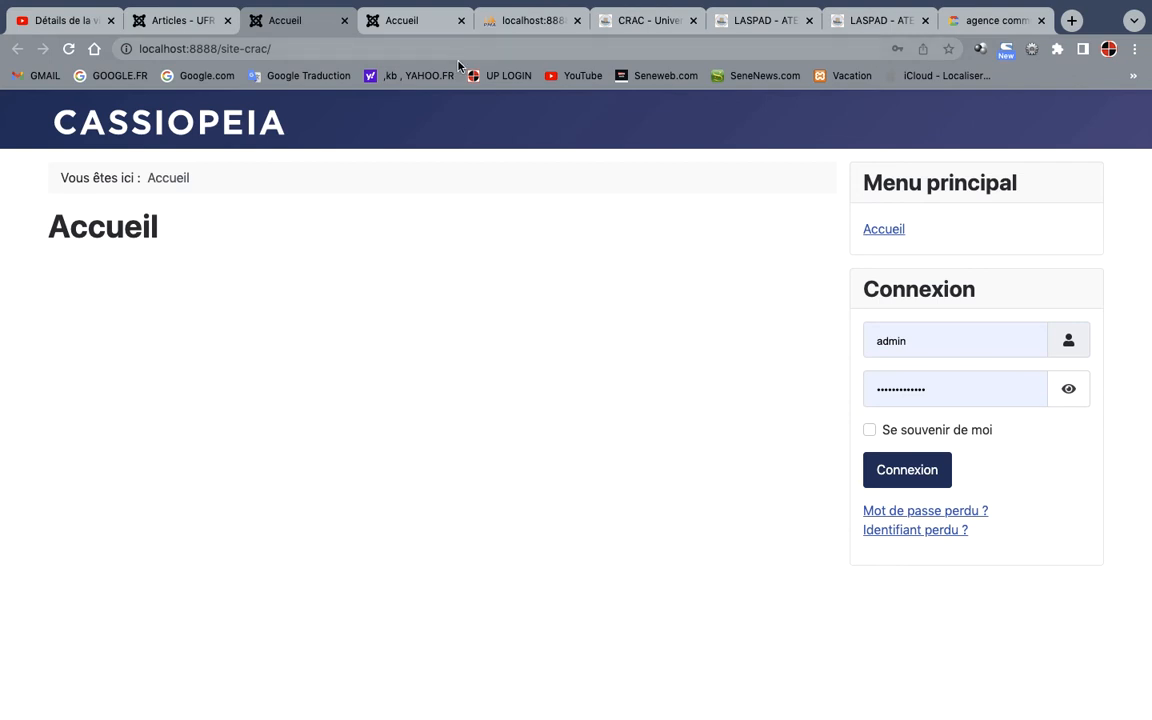
click(183, 24)
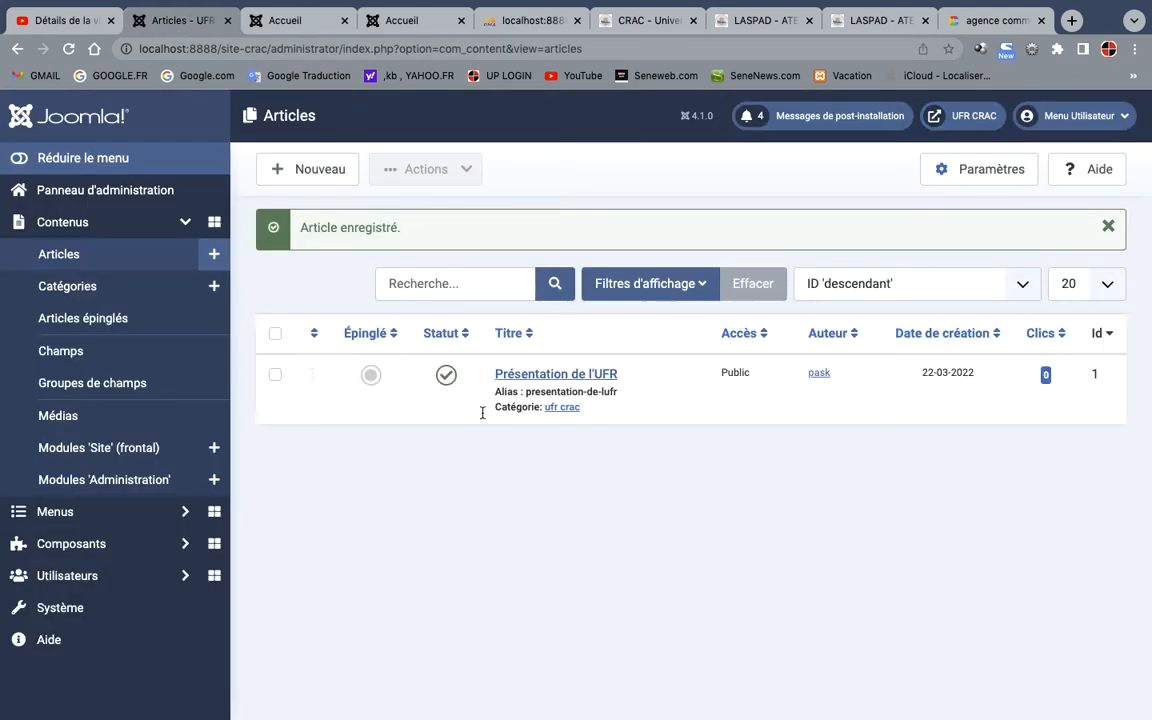
- Open the article "Présentation de l'UFR" for editing, set Épinglé to Oui, and save it
click(526, 378)
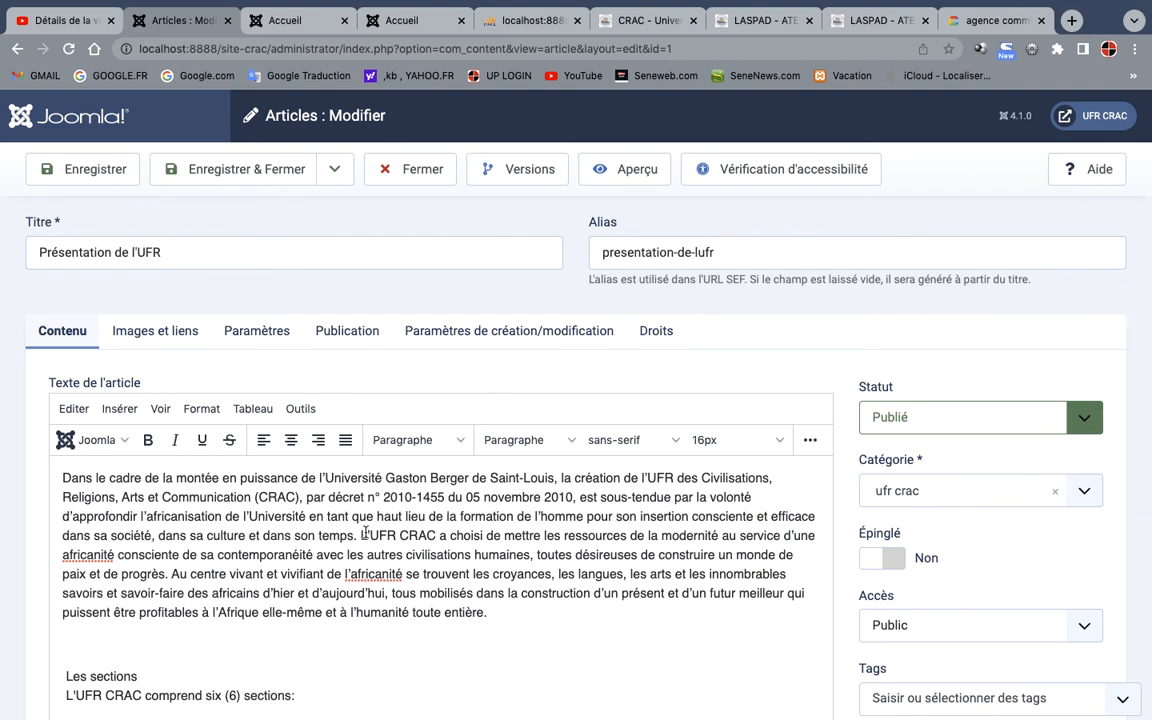
click(886, 561)
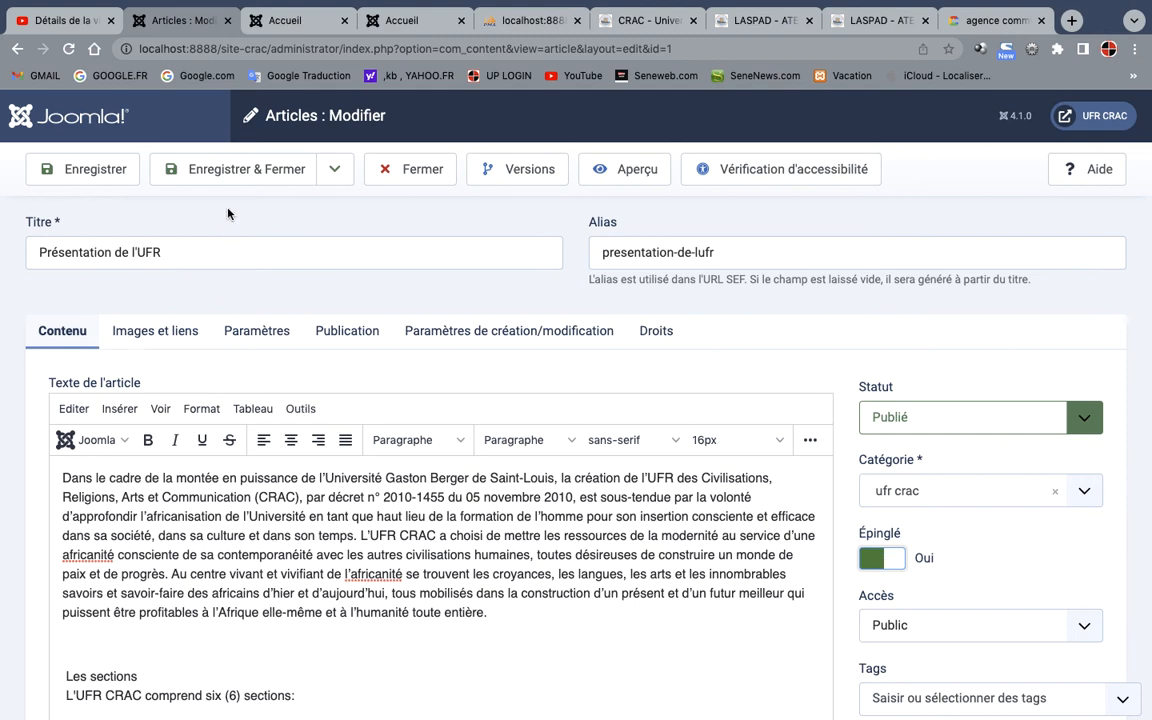
click(100, 178)
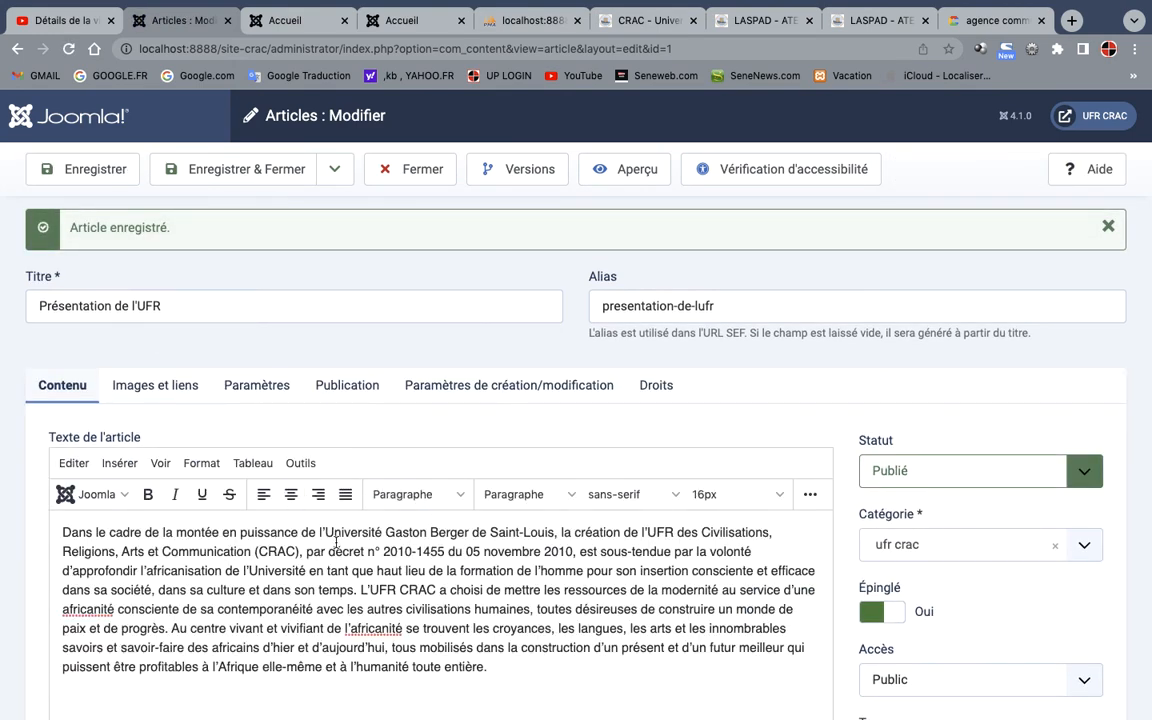
- Reload the site's Accueil page and look through the article "Présentation de l'UFR" on it
click(297, 20)
click(68, 50)
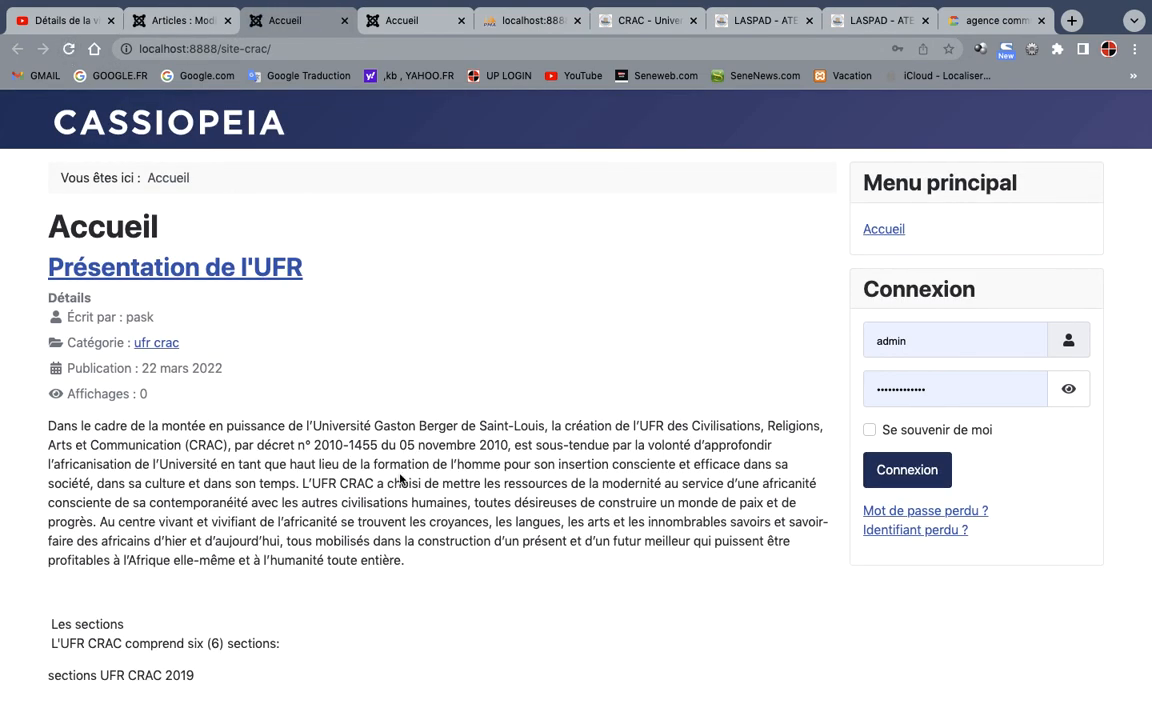
scroll(400, 478, down, 10)
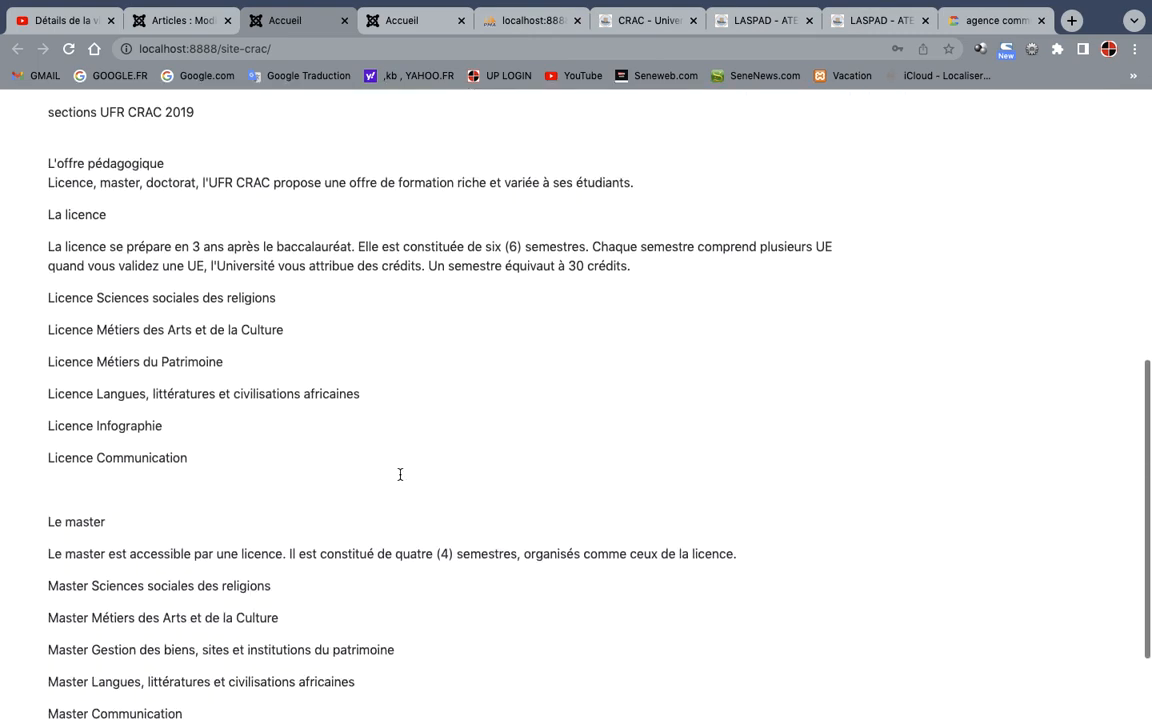
scroll(400, 476, down, 3)
scroll(400, 478, up, 2)
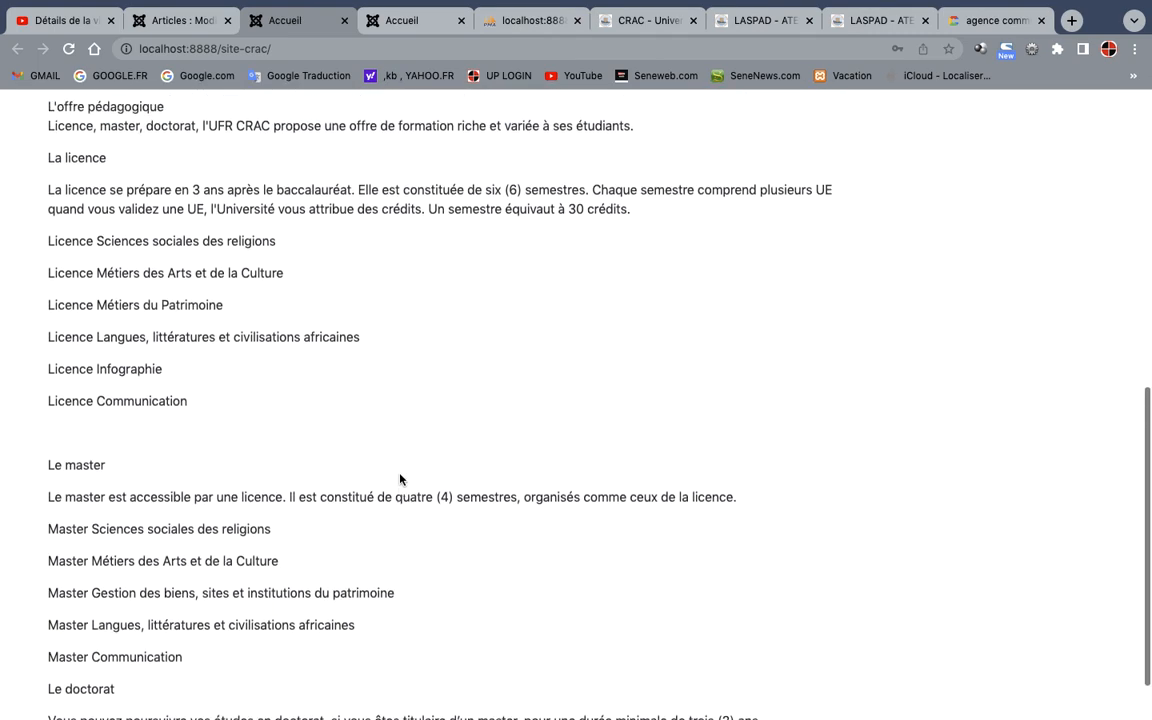
scroll(400, 478, up, 11)
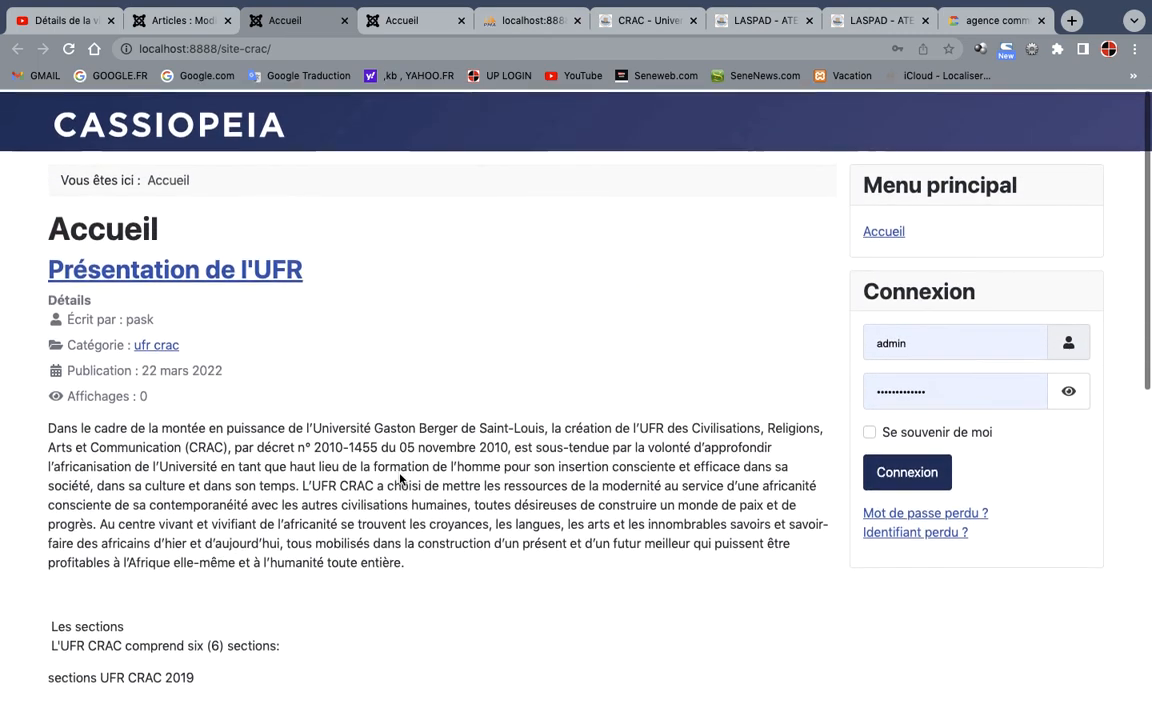